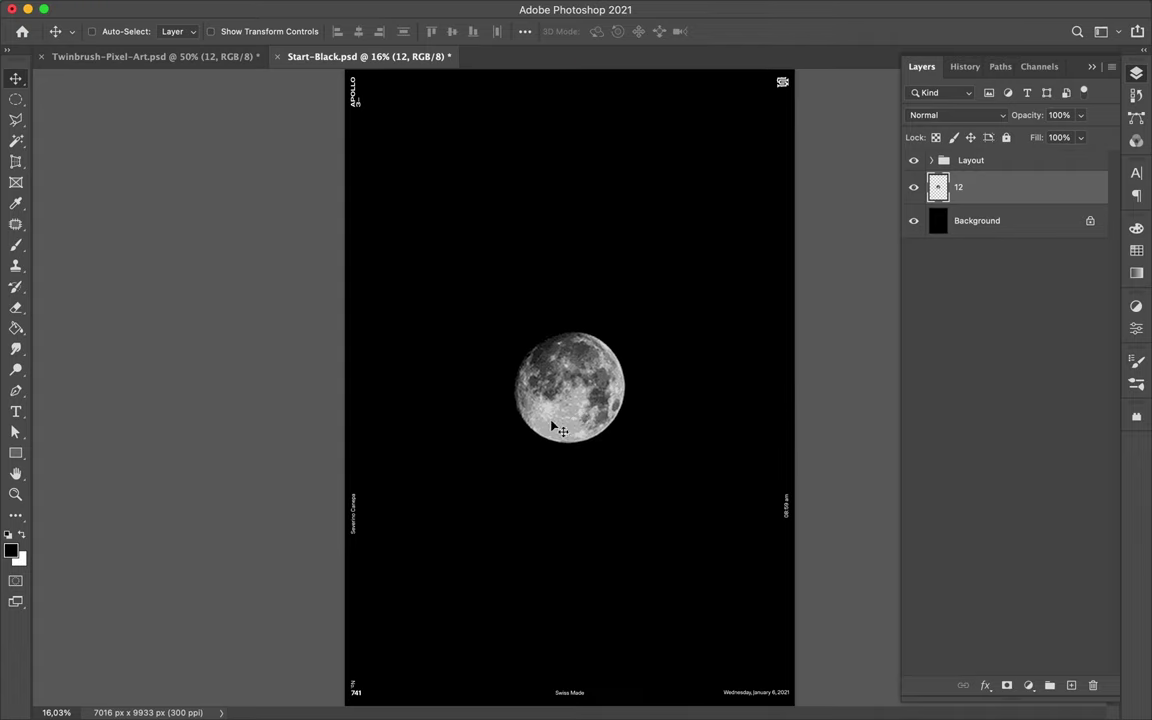
# - Paste the Illustrator checkerboard and add a Levels layer with black input 41
pyautogui.click(540, 690)
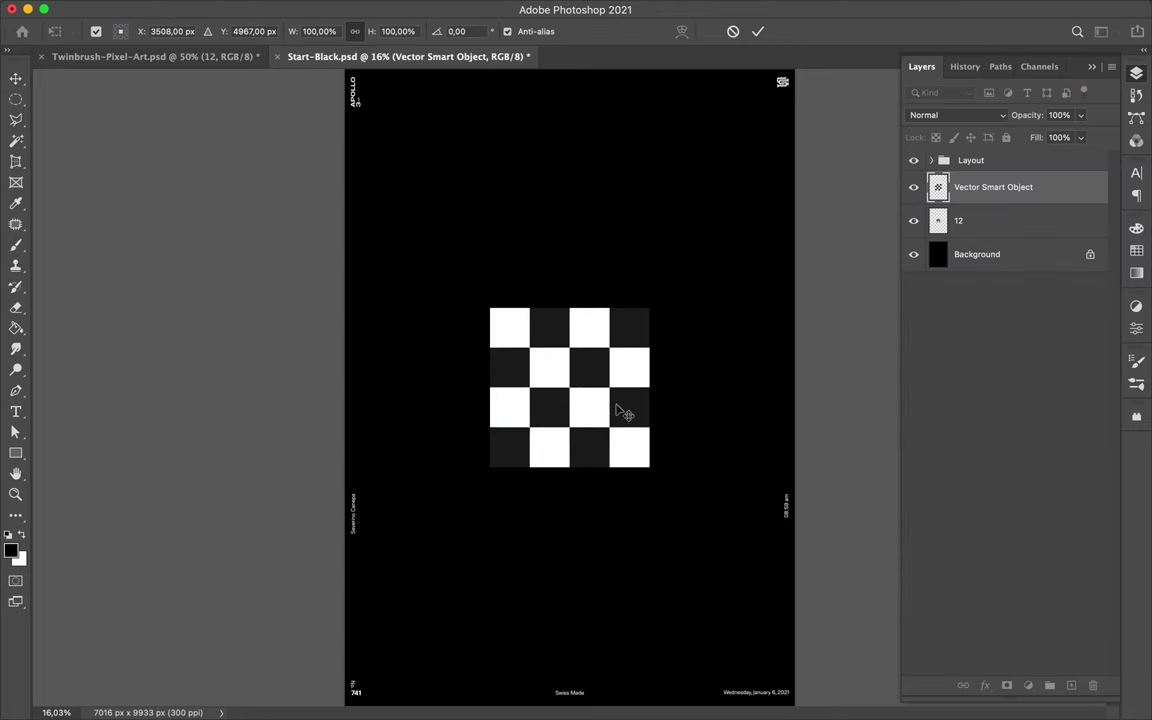
pyautogui.click(1027, 685)
pyautogui.click(1044, 430)
pyautogui.moveTo(905, 468); pyautogui.dragTo(935, 474)
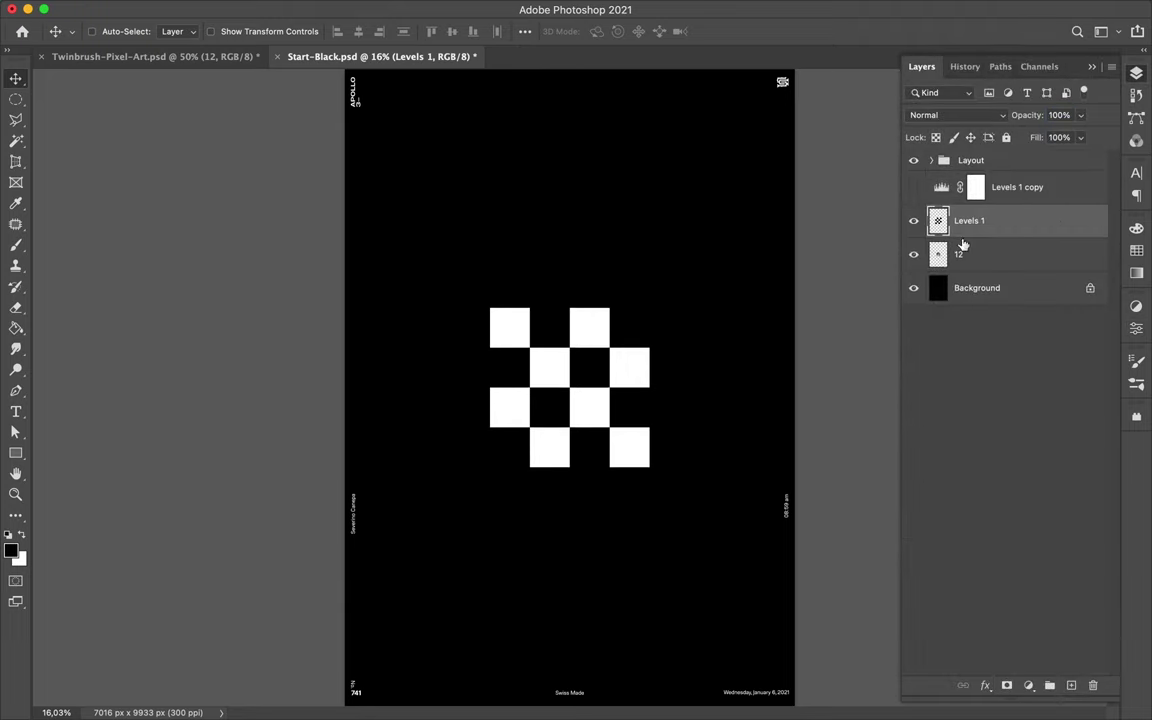
# - Apply a large-cell Mosaic to the checkerboard layer and reposition the blocks
pyautogui.click(669, 350)
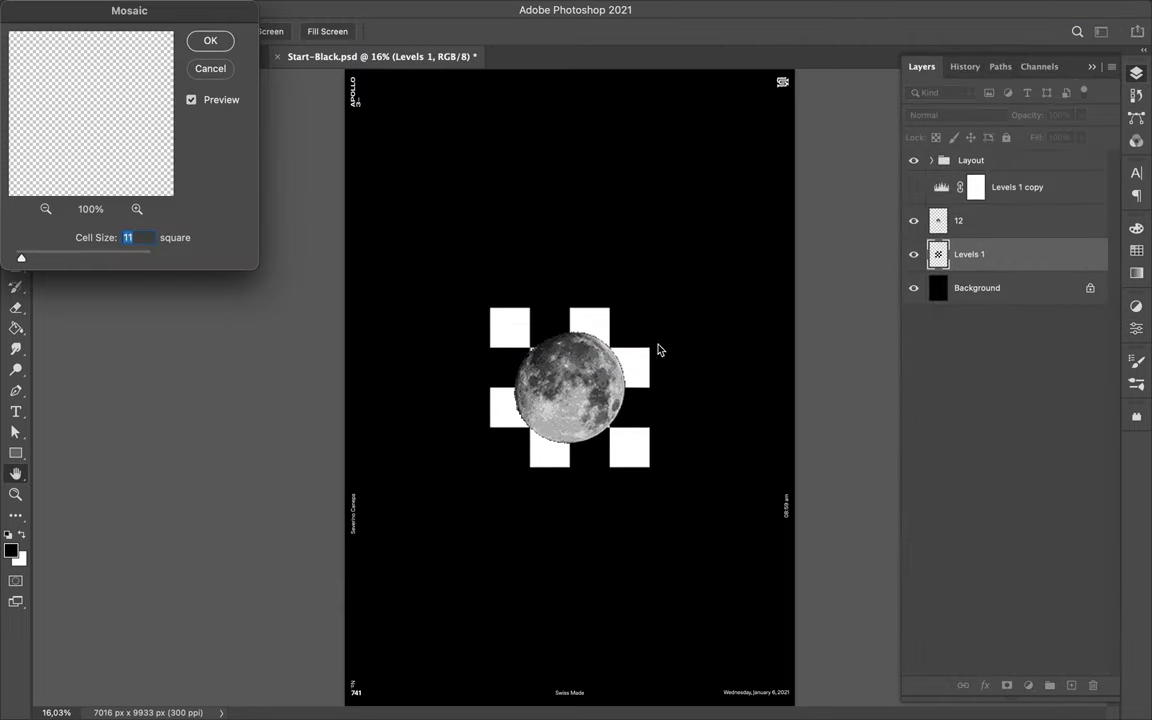
pyautogui.moveTo(66, 261); pyautogui.dragTo(150, 257)
pyautogui.click(210, 40)
pyautogui.press('v')
pyautogui.moveTo(571, 290); pyautogui.dragTo(575, 423)
pyautogui.scroll(5, 569, 387)
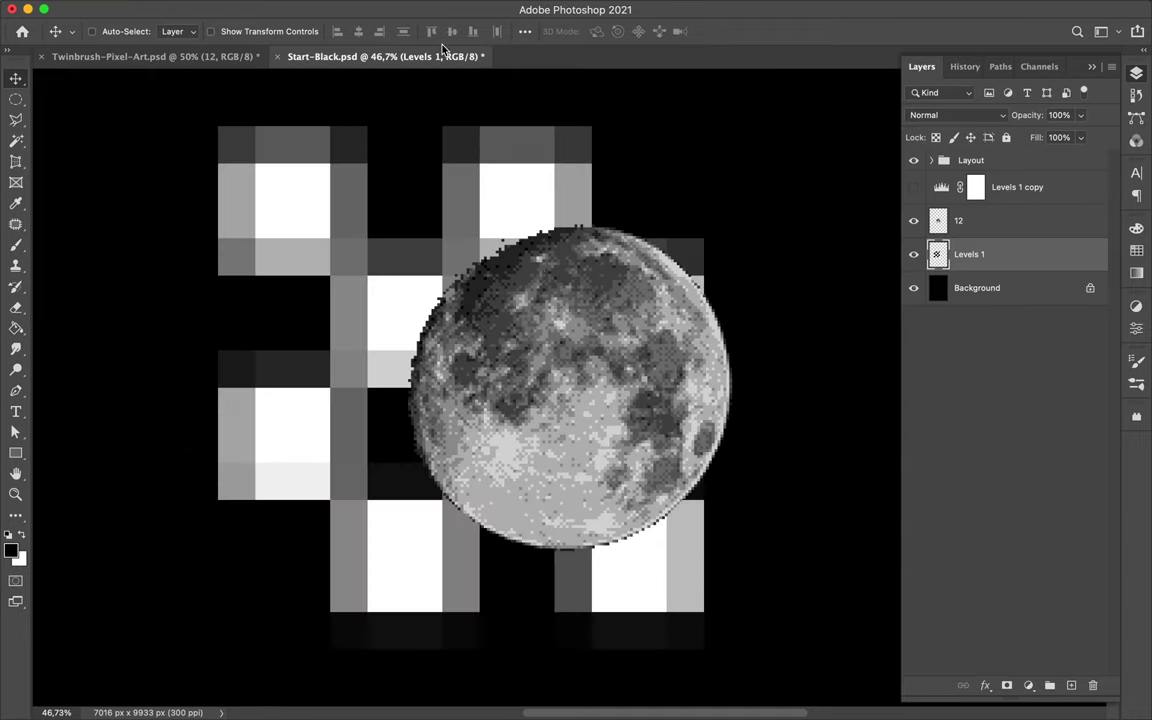
# - Select the moon's outline with the Magic Wand and erase stray mosaic bits
pyautogui.press('w')
pyautogui.click(593, 553)
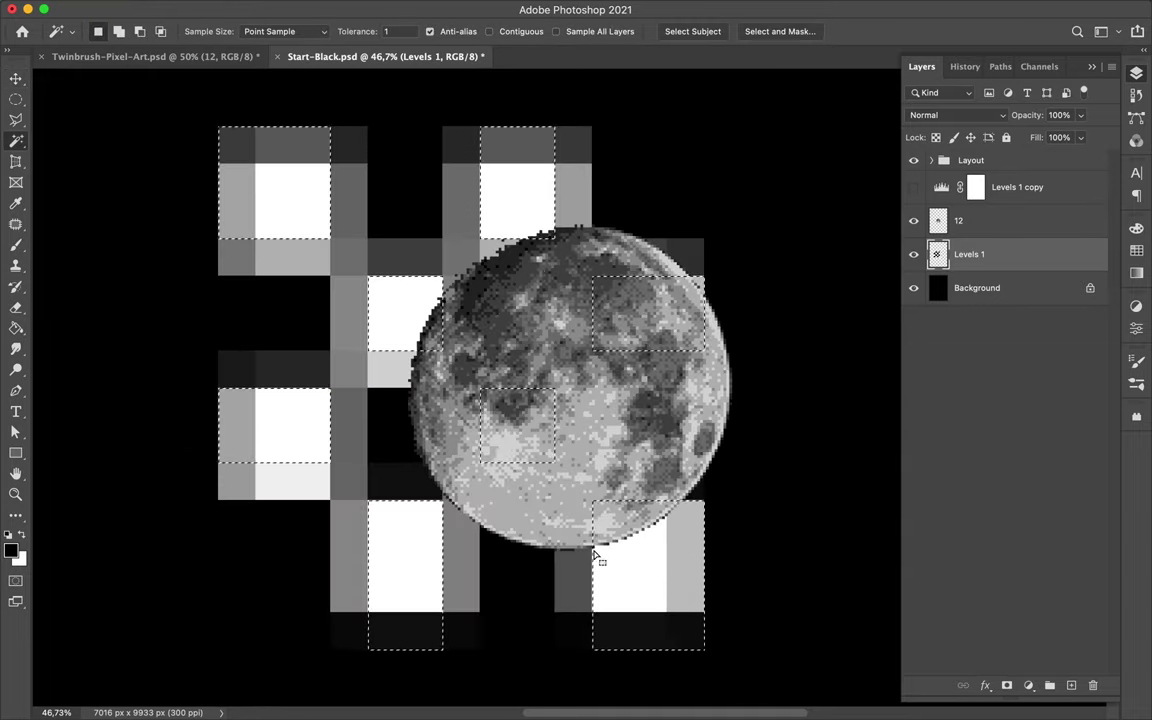
pyautogui.hotkey('alt', ']')
pyautogui.click(617, 548)
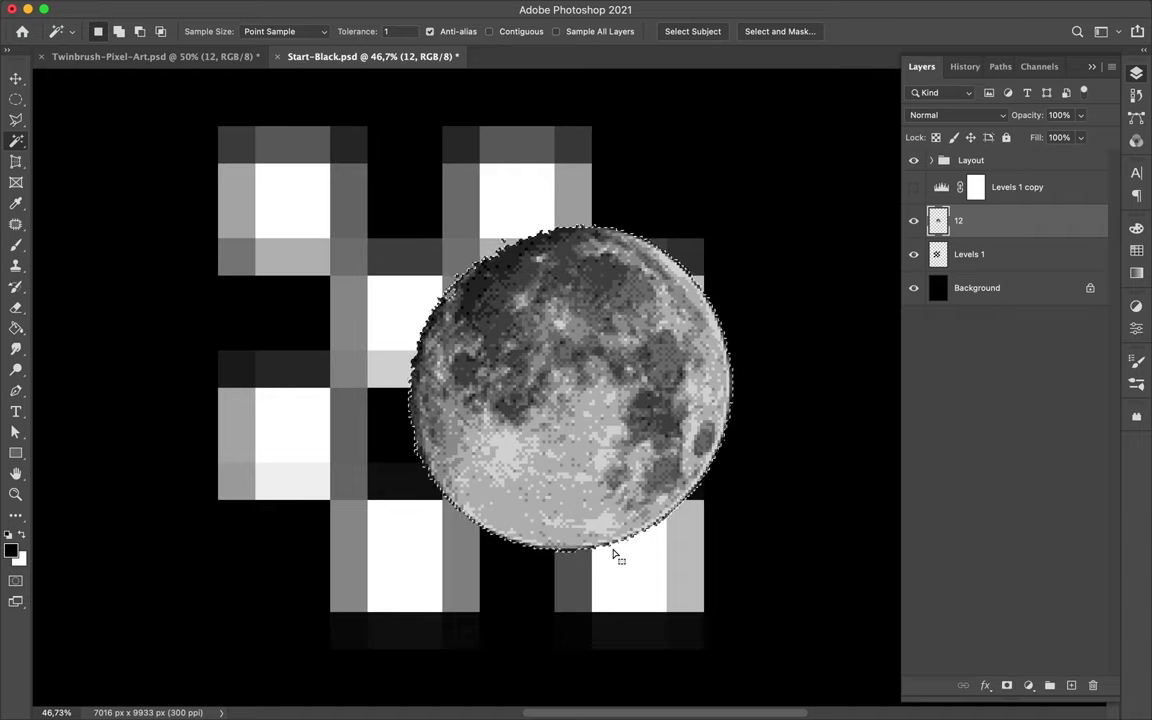
pyautogui.press('m')
pyautogui.scroll(-1, 570, 392)
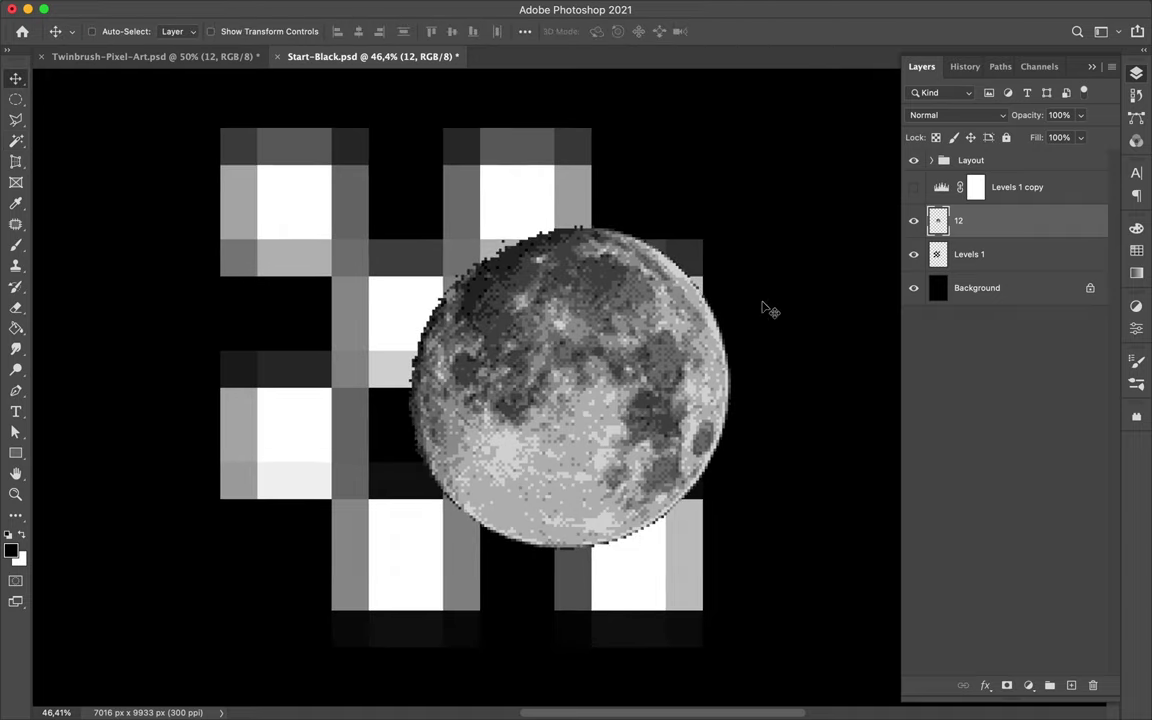
pyautogui.press('e')
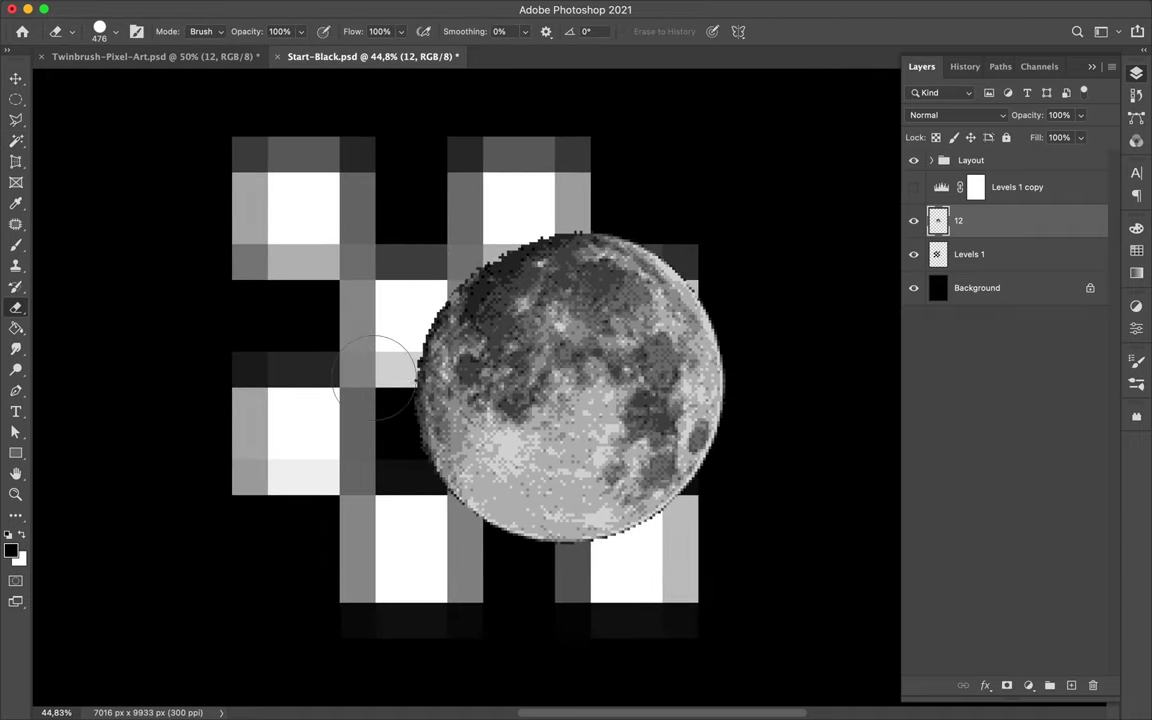
# - Duplicate the moon layer and apply Mosaic with cell size 109 to the copy
pyautogui.press('v')
pyautogui.scroll(-5, 527, 211)
pyautogui.hotkey('ctrl', 'j')
pyautogui.click(374, 9)
pyautogui.click(630, 345)
pyautogui.moveTo(149, 256); pyautogui.dragTo(89, 259)
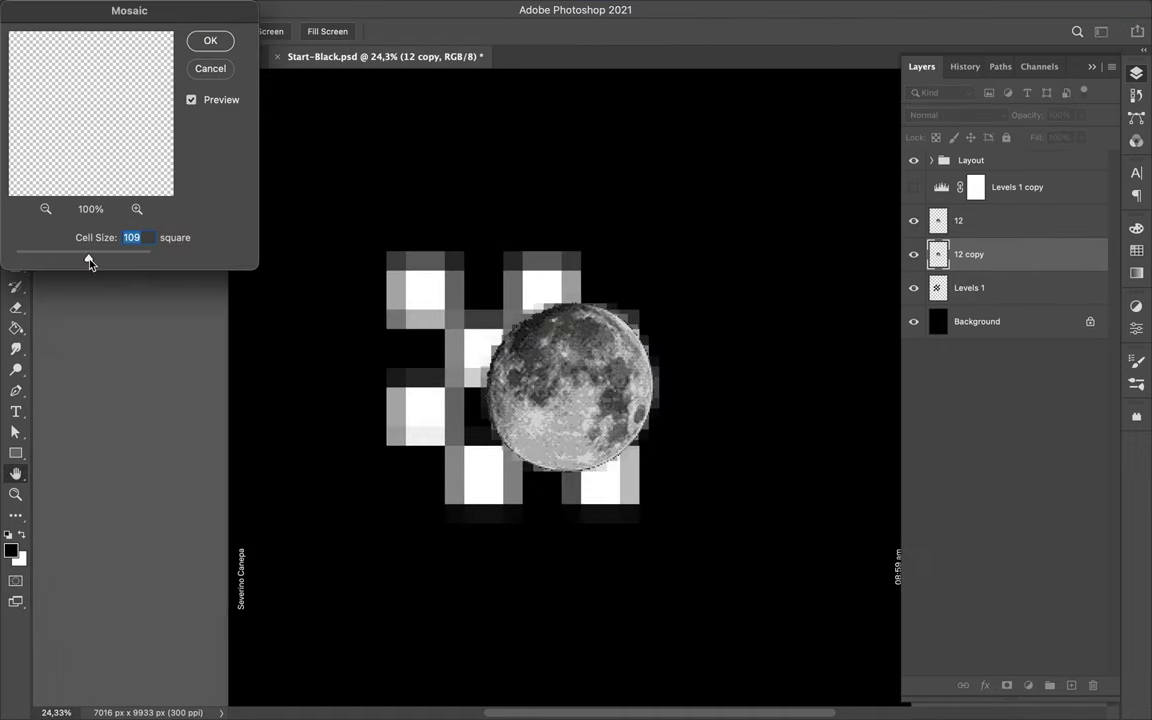
pyautogui.press('Return')
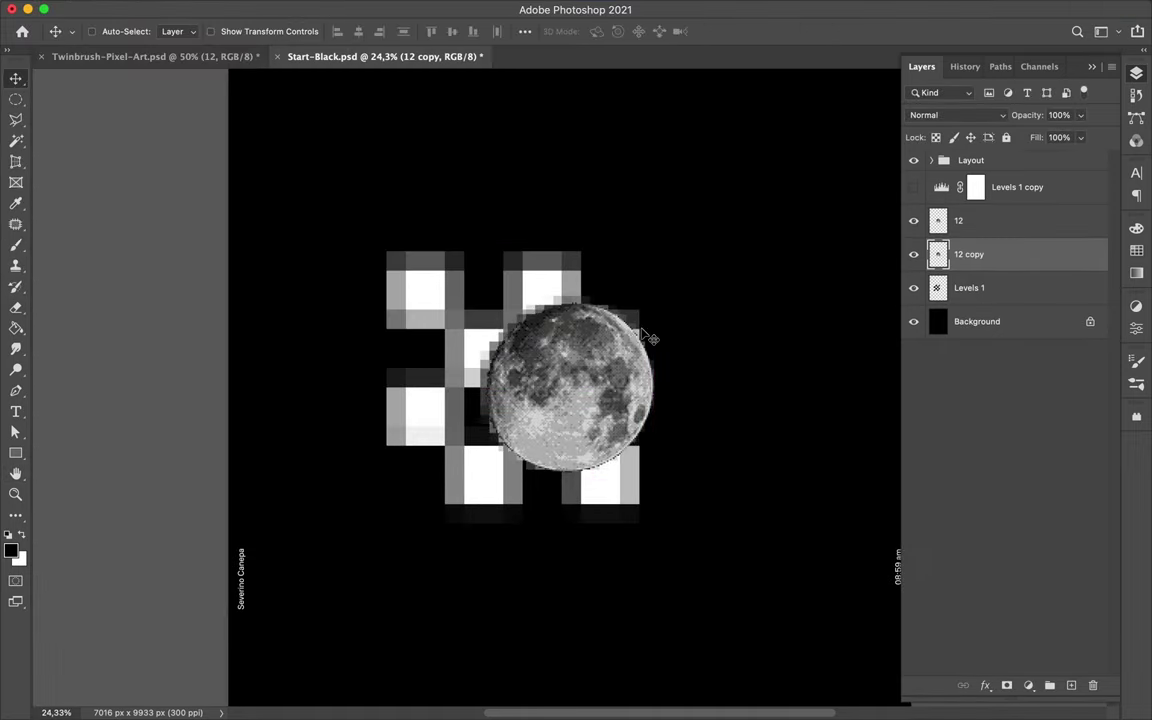
# - Shift the mosaic blocks right and down on the poster
pyautogui.moveTo(465, 295); pyautogui.dragTo(503, 311)
pyautogui.scroll(-3, 518, 345)
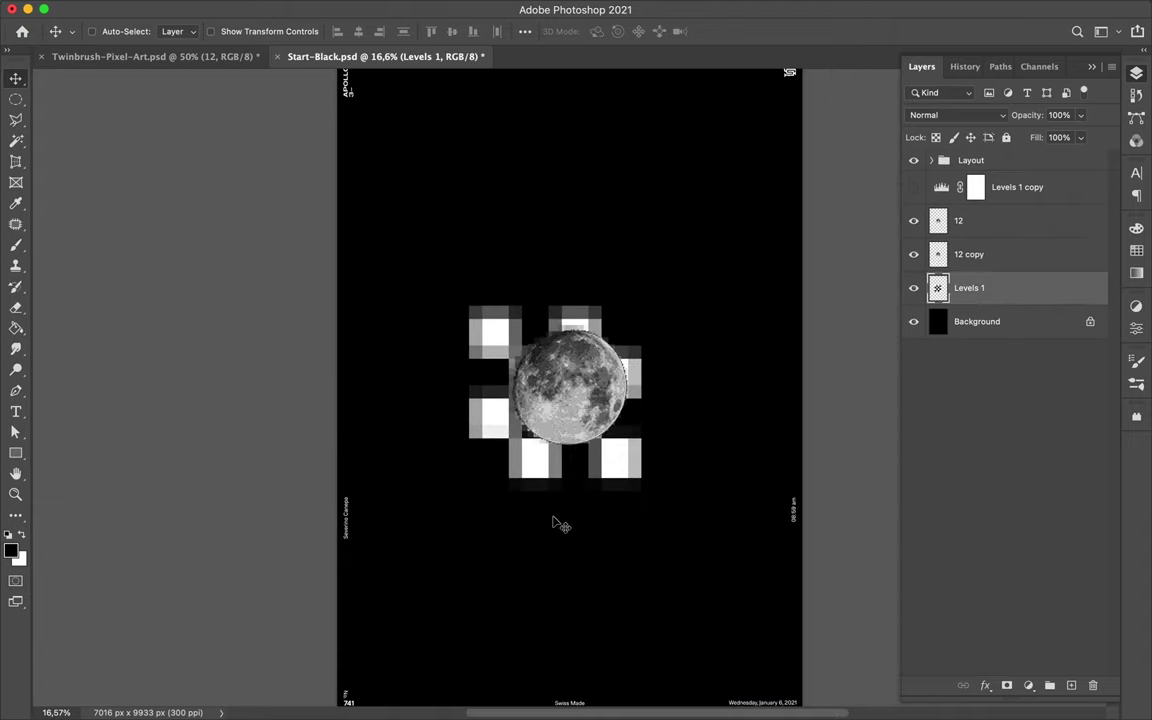
pyautogui.press('t')
pyautogui.click(528, 232)
# - Make SCREEN white, add a GLITCH copy below it, and enlarge both
pyautogui.click(1093, 266)
pyautogui.click(785, 77)
pyautogui.moveTo(545, 231)
pyautogui.mouseDown()
pyautogui.moveTo(586, 268)
pyautogui.moveTo(707, 326)
pyautogui.moveTo(635, 287)
pyautogui.mouseUp()
pyautogui.doubleClick(589, 268)
pyautogui.write('GLITCH')
pyautogui.hotkey('ctrl', 'Return')
pyautogui.hotkey('ctrl', 't')
pyautogui.press('Return')
# - Move GLITCH down to overlap the moon's lower right
pyautogui.click(718, 368)
pyautogui.hotkey('ctrl', 't')
pyautogui.moveTo(700, 368); pyautogui.dragTo(627, 422)
pyautogui.press('Return')
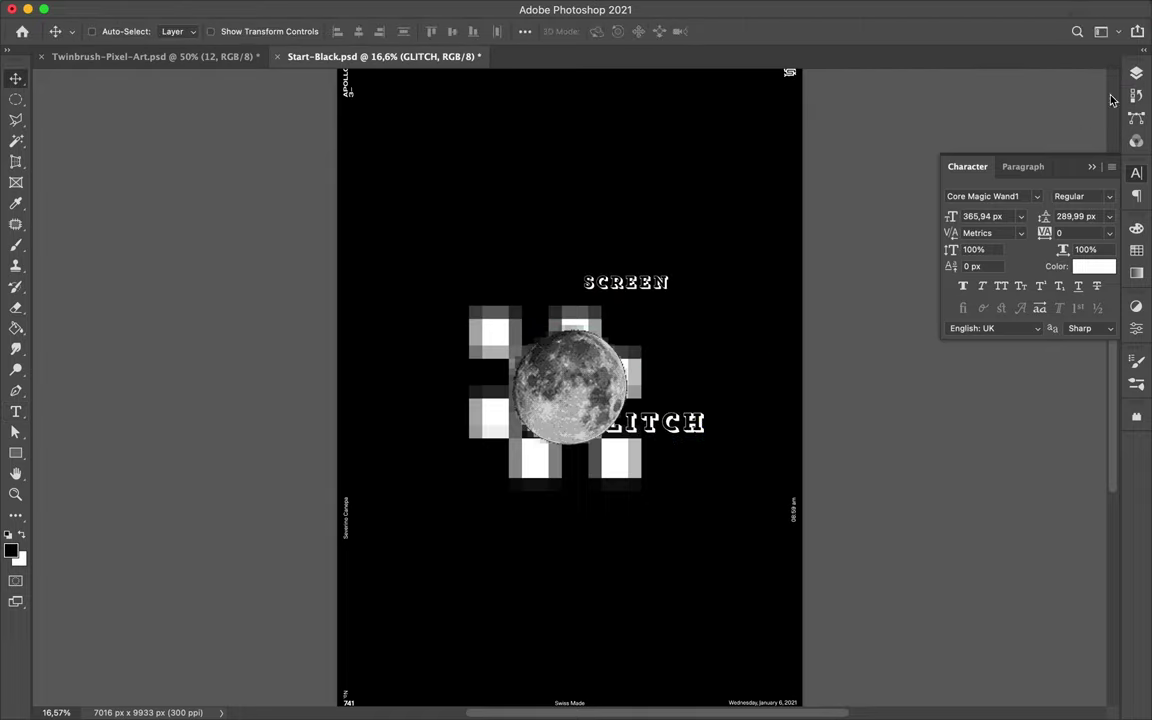
pyautogui.click(1136, 73)
pyautogui.click(1136, 175)
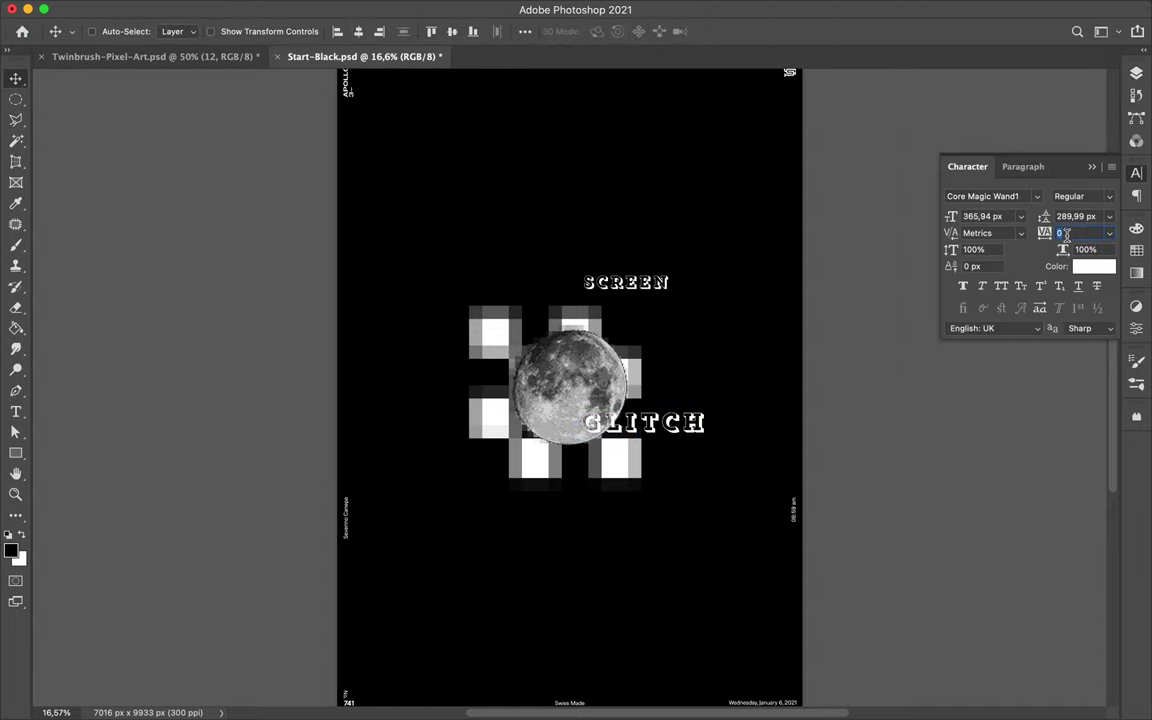
# - Create a '#18' text copy at the lower left, scaled to 224%
pyautogui.moveTo(660, 435); pyautogui.dragTo(430, 485)
pyautogui.doubleClick(430, 482)
pyautogui.write('#18')
pyautogui.hotkey('ctrl', 't')
pyautogui.moveTo(463, 553); pyautogui.dragTo(530, 540)
pyautogui.press('Return')
pyautogui.keyDown('ctrl'); pyautogui.click(663, 437); pyautogui.keyUp('ctrl')
# - Enlarge GLITCH slightly and scale SCREEN up to 122%
pyautogui.hotkey('ctrl', 't')
pyautogui.moveTo(697, 432)
pyautogui.mouseDown()
pyautogui.moveTo(712, 440)
pyautogui.moveTo(715, 430)
pyautogui.mouseUp()
pyautogui.press('Return')
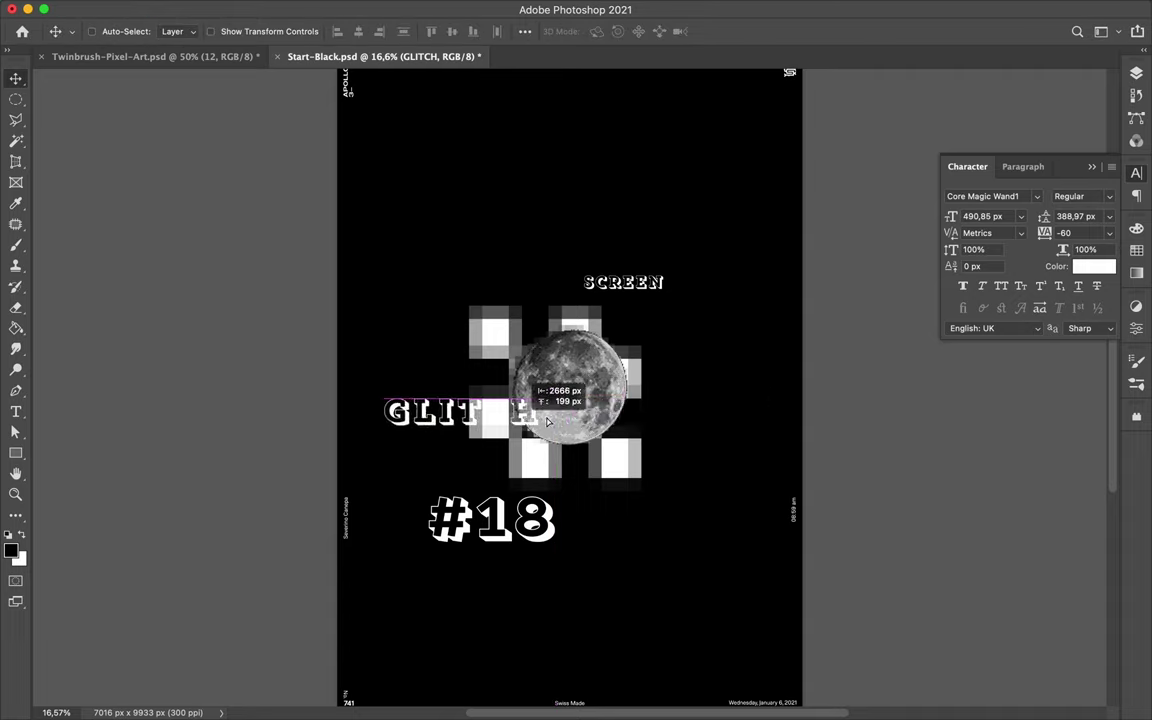
pyautogui.keyDown('ctrl'); pyautogui.click(620, 282); pyautogui.keyUp('ctrl')
pyautogui.hotkey('ctrl', 't')
pyautogui.moveTo(582, 275)
pyautogui.mouseDown()
pyautogui.moveTo(550, 262)
pyautogui.moveTo(550, 287)
pyautogui.mouseUp()
pyautogui.press('Return')
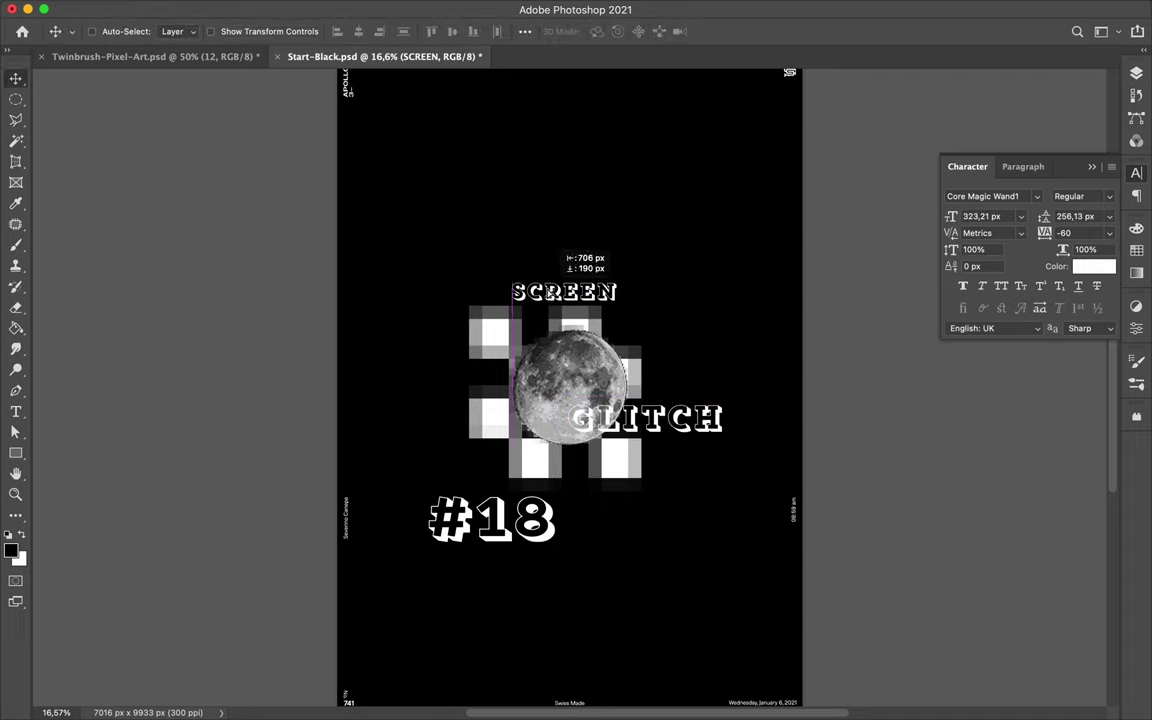
# - Rotate #18 90° counter-clockwise and place it vertically left of the moon
pyautogui.keyDown('ctrl'); pyautogui.click(549, 537); pyautogui.keyUp('ctrl')
pyautogui.hotkey('ctrl', 't')
pyautogui.moveTo(556, 550)
pyautogui.mouseDown()
pyautogui.moveTo(424, 442)
pyautogui.moveTo(463, 393)
pyautogui.mouseUp()
pyautogui.press('Return')
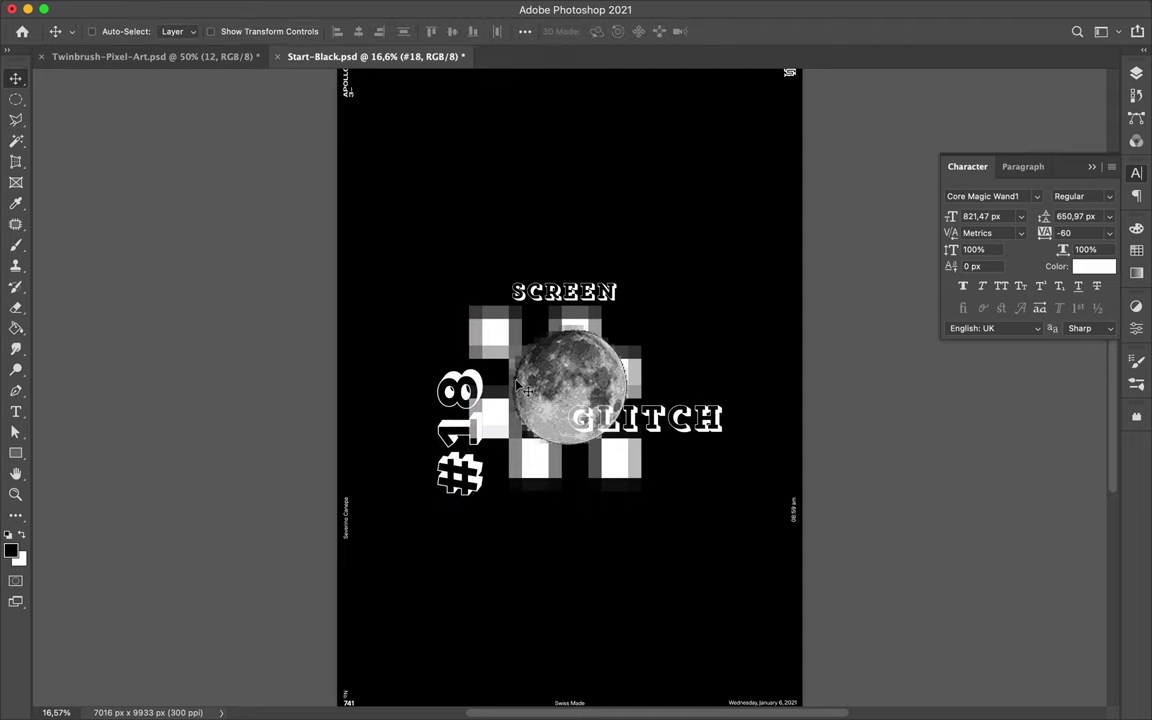
pyautogui.press('b')
pyautogui.click(1136, 72)
# - Pick pink from Swatches, mosaic-pixelate the pink stroke, and nudge it left
pyautogui.click(1080, 689)
pyautogui.click(1136, 250)
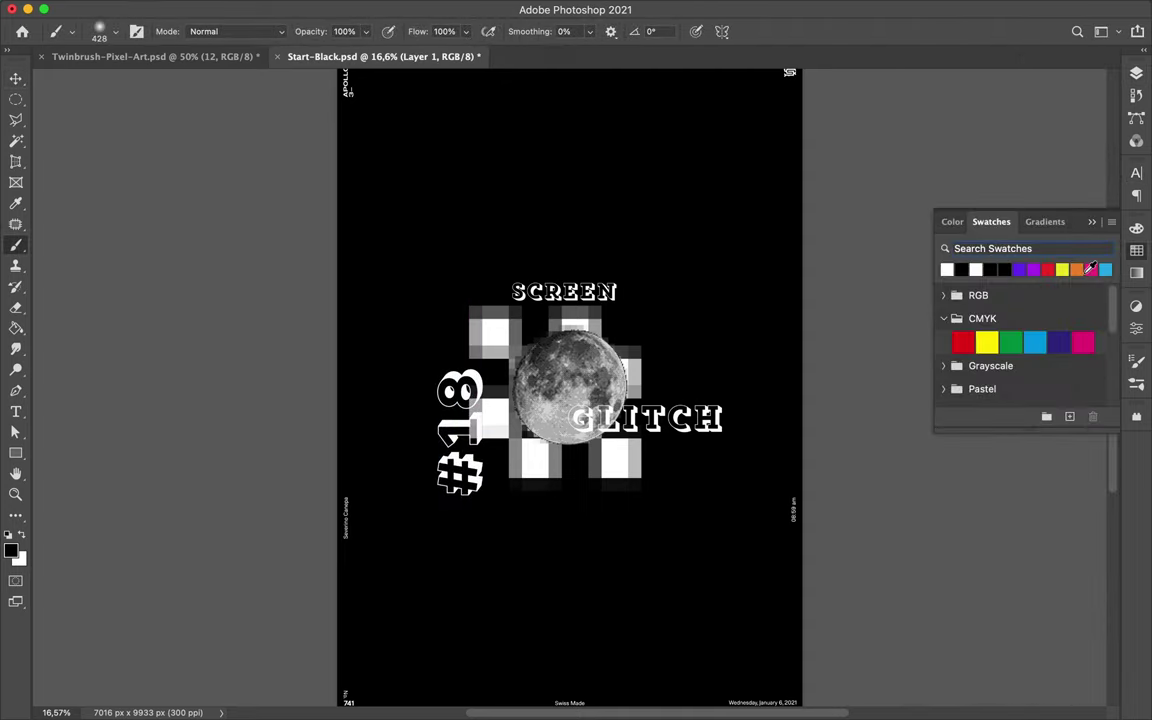
pyautogui.click(1136, 72)
pyautogui.click(411, 8)
pyautogui.click(630, 347)
pyautogui.click(210, 40)
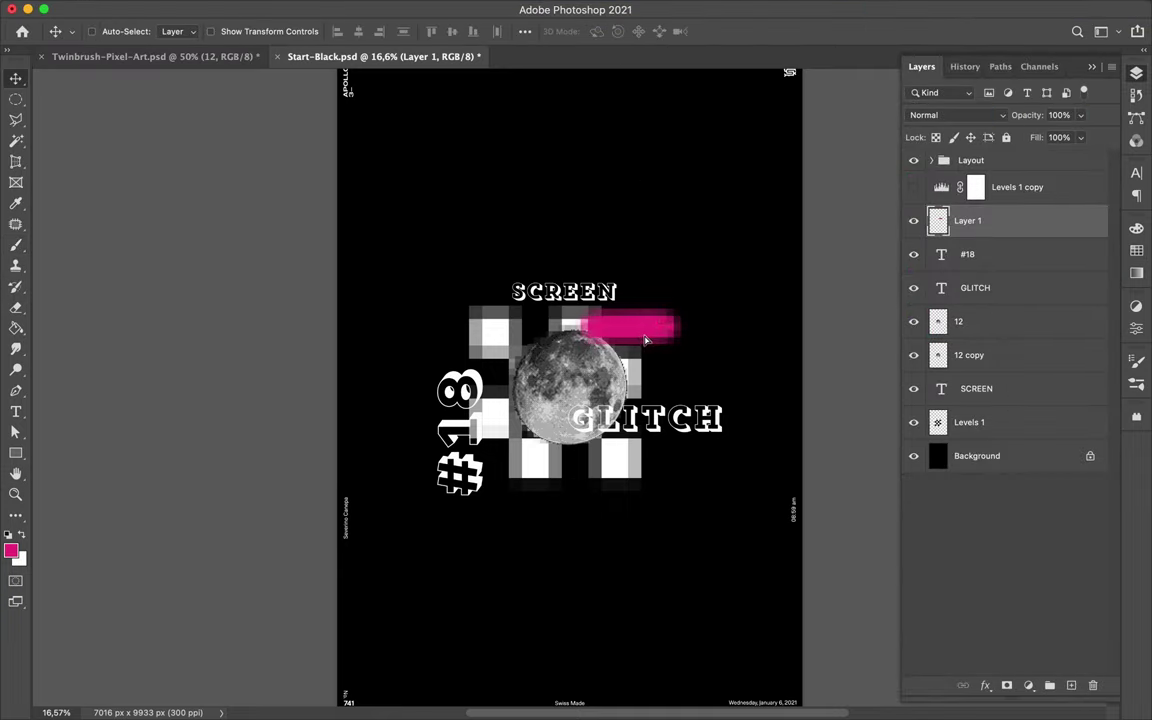
pyautogui.moveTo(652, 342); pyautogui.dragTo(630, 347)
# - Paint a pixelated pink blob lower left of the moon, placed below the moon copy
pyautogui.click(1071, 685)
pyautogui.press('b')
pyautogui.moveTo(500, 428); pyautogui.dragTo(508, 462)
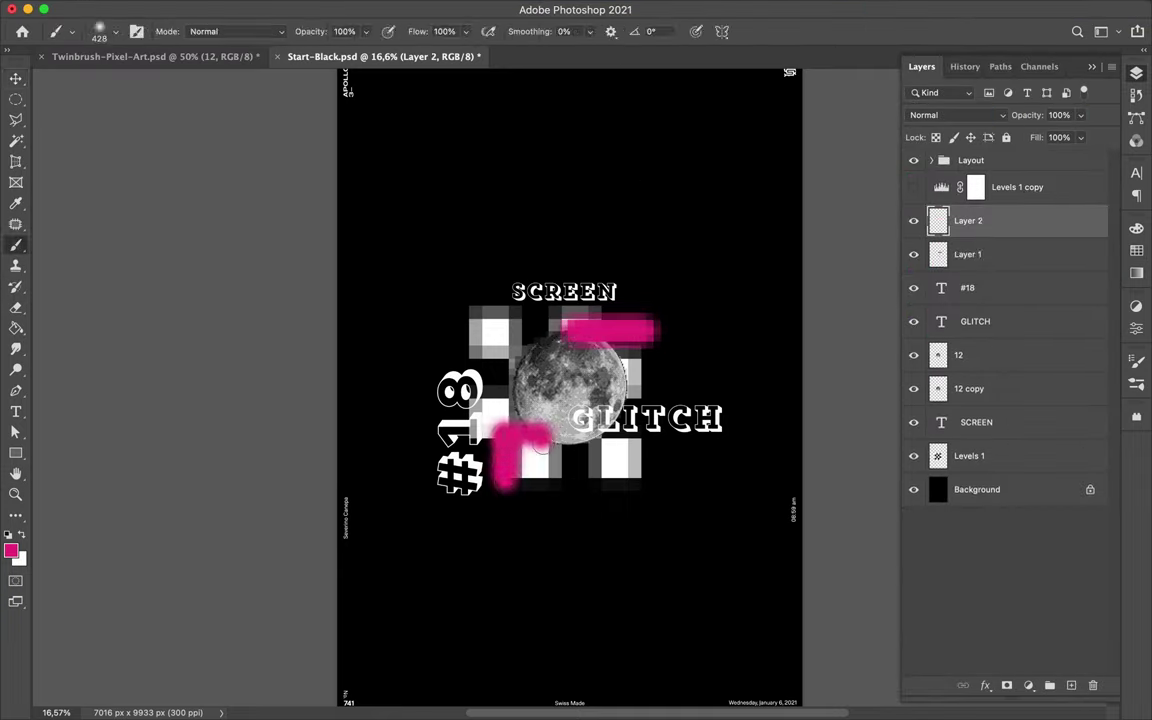
pyautogui.press('v')
pyautogui.click(405, 8)
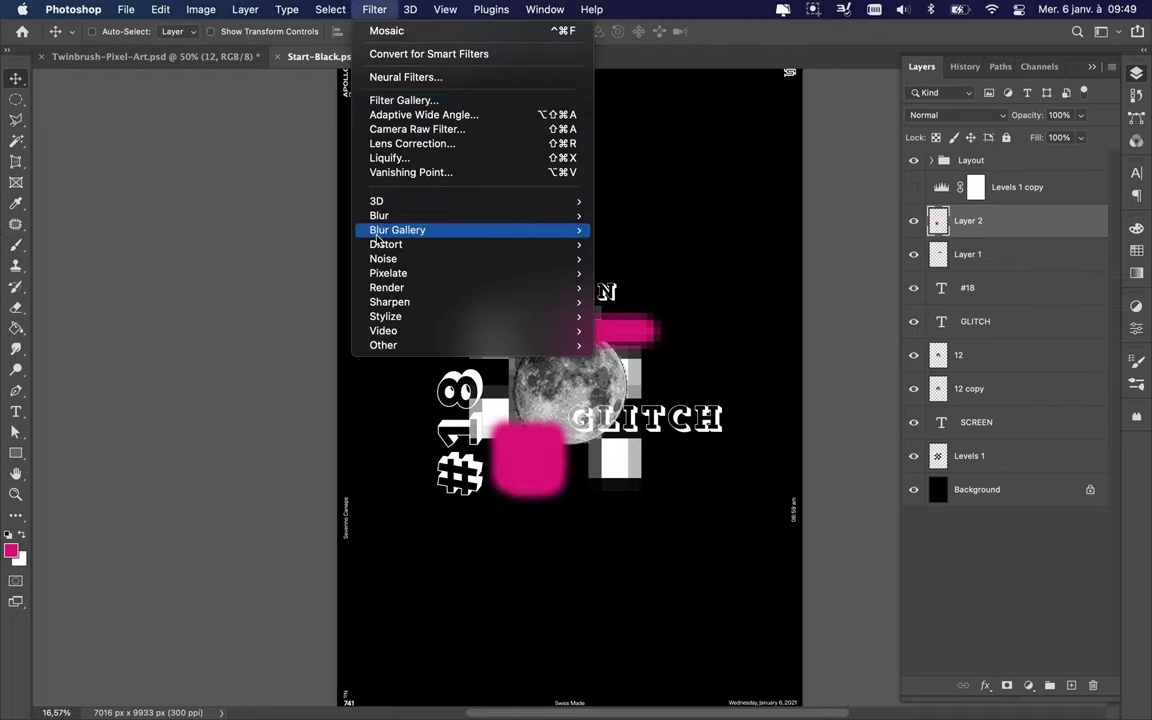
pyautogui.click(381, 31)
pyautogui.moveTo(1033, 227); pyautogui.dragTo(1000, 402)
pyautogui.doubleClick(957, 321)
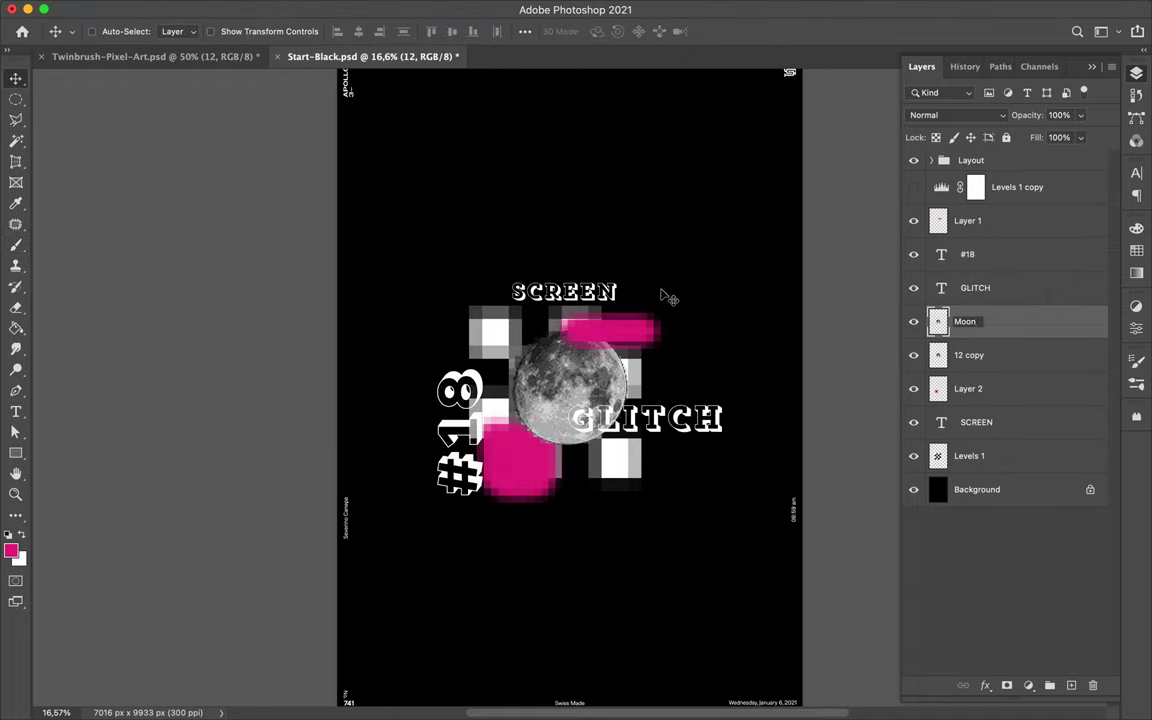
# - Name the layer Moon, move the pink blob up-right, and brush a thin line
pyautogui.press('Tab')
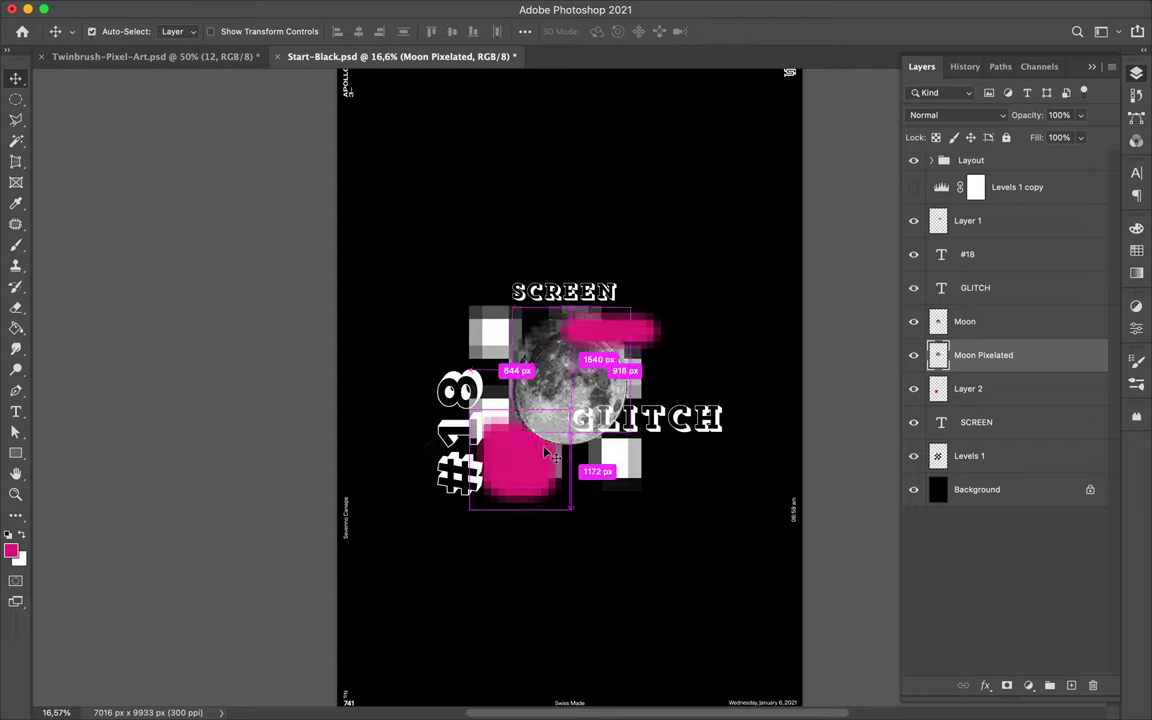
pyautogui.moveTo(500, 480); pyautogui.dragTo(508, 465)
pyautogui.hotkey('ctrl', 'shift', 'alt', 'n')
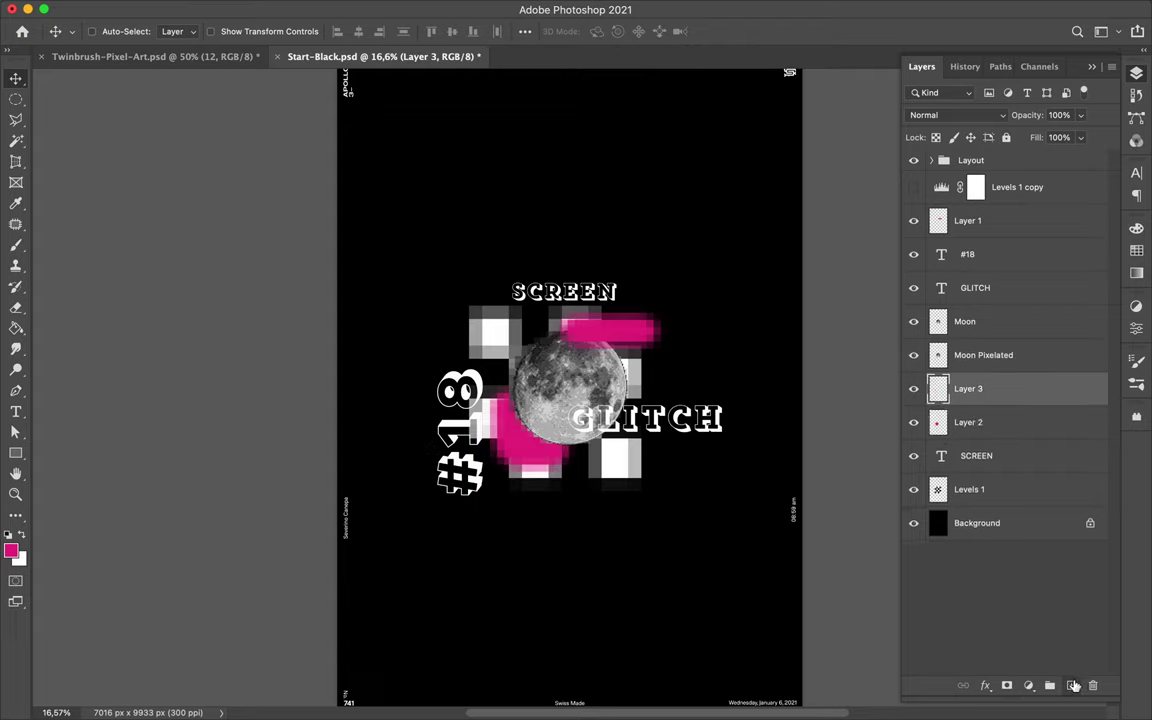
pyautogui.press('b')
pyautogui.click(113, 31)
pyautogui.moveTo(123, 70); pyautogui.dragTo(95, 70)
pyautogui.press('Return')
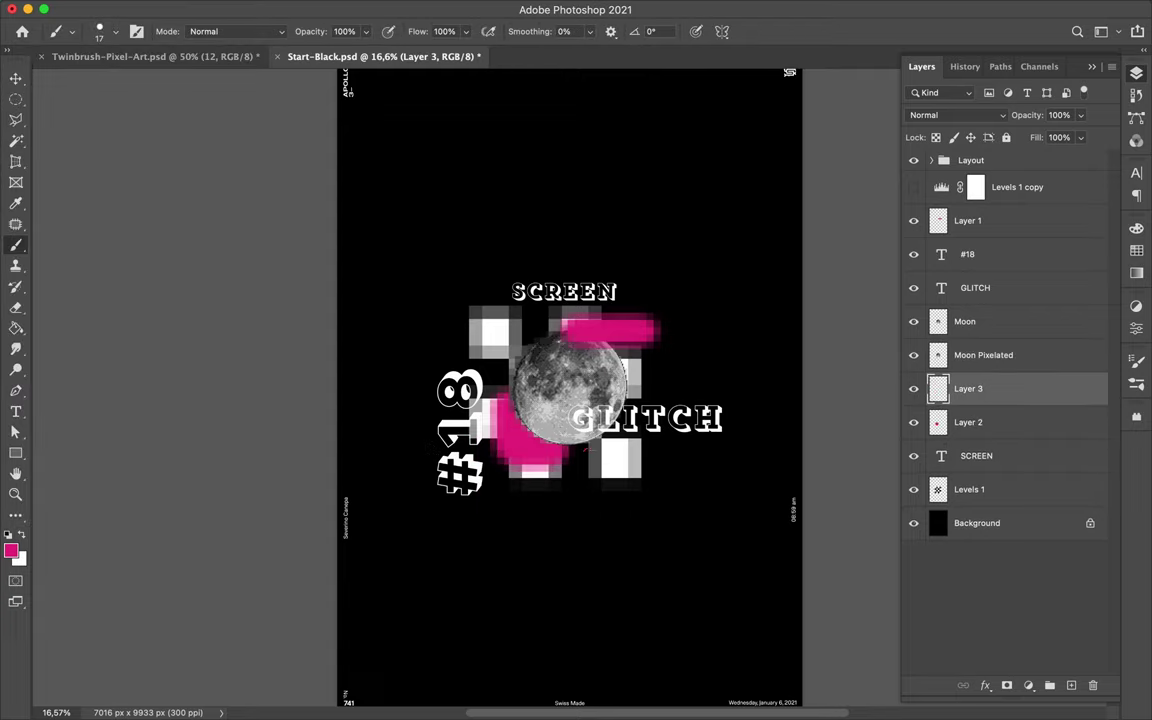
# - Pixelate the thin pink line with the Mosaic filter
pyautogui.click(373, 10)
pyautogui.click(663, 327)
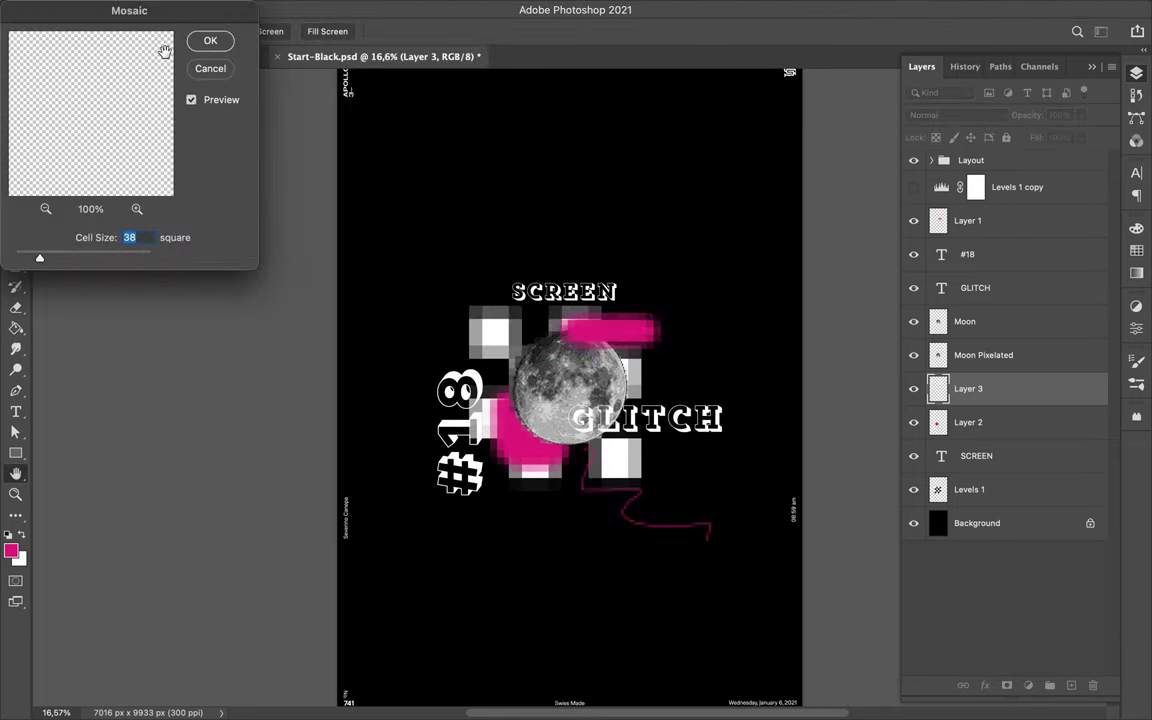
pyautogui.press('Return')
pyautogui.press('v')
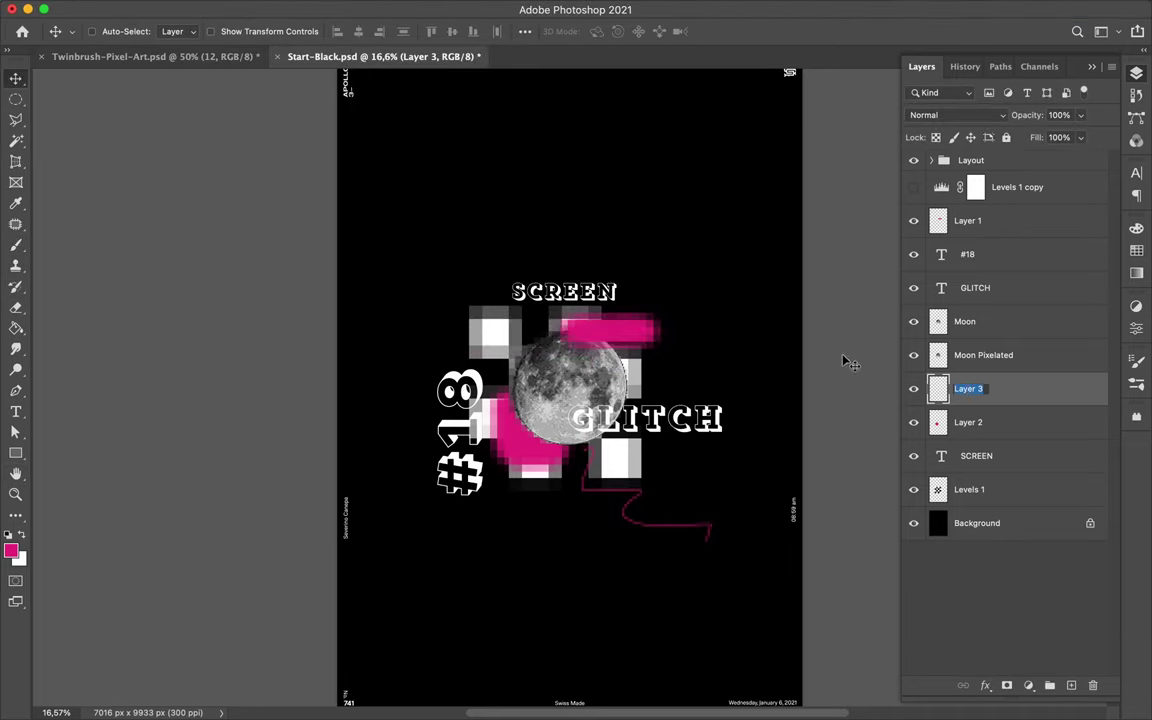
pyautogui.write('Line')
# - Duplicate the moon to a new position and send the copy to the stack bottom
pyautogui.hotkey('ctrl', 'shift', 'alt', 'n')
pyautogui.keyDown('ctrl'); pyautogui.click(545, 352); pyautogui.keyUp('ctrl')
pyautogui.moveTo(545, 352)
pyautogui.mouseDown()
pyautogui.moveTo(477, 300)
pyautogui.moveTo(631, 443)
pyautogui.mouseUp()
pyautogui.hotkey('ctrl', '[')
pyautogui.hotkey('ctrl', '[')
pyautogui.hotkey('ctrl', '[')
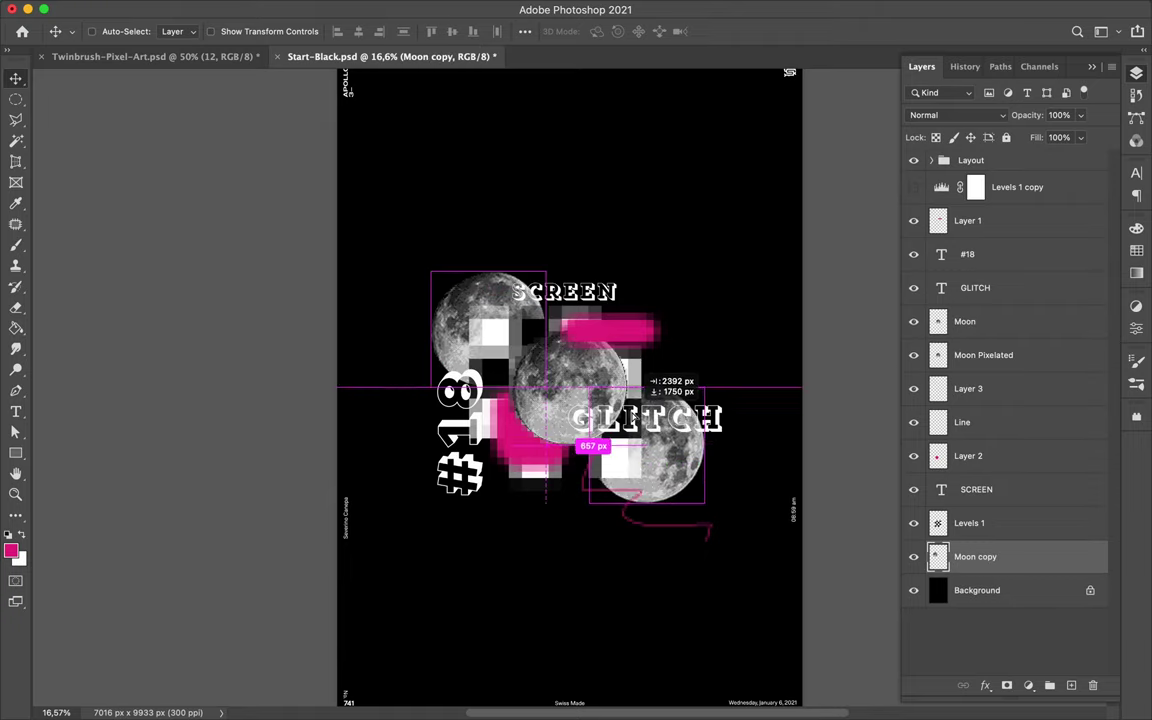
pyautogui.click(975, 287)
pyautogui.click(1136, 173)
pyautogui.click(1094, 266)
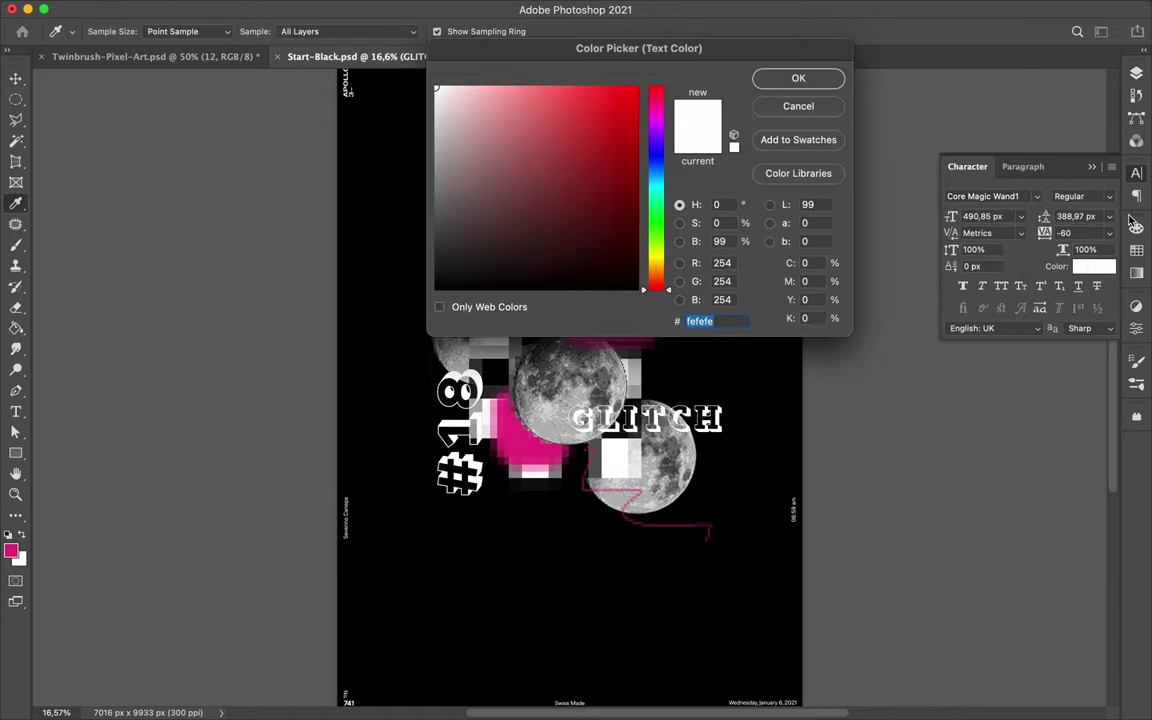
# - Recolour the GLITCH text pink from the Swatches
pyautogui.click(1136, 250)
pyautogui.click(1082, 342)
pyautogui.press('Return')
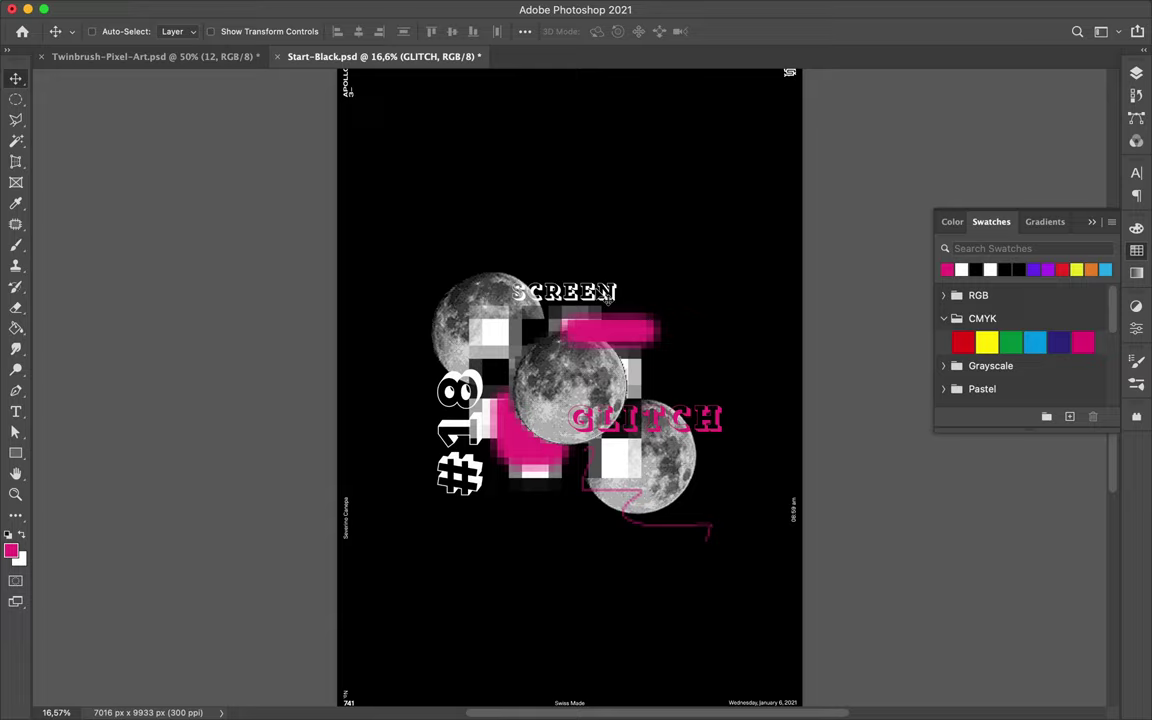
pyautogui.press('t')
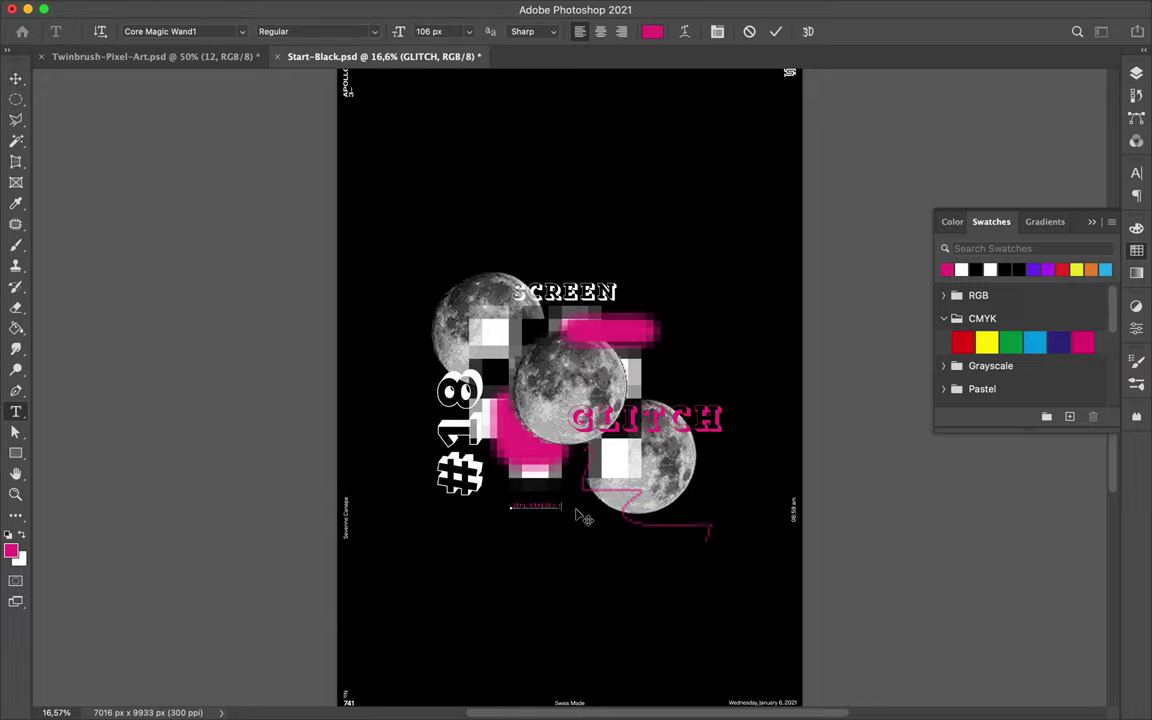
# - Add grey 'No Signal' text in the Hydrophilia Iced font
pyautogui.click(1136, 173)
pyautogui.click(1036, 196)
pyautogui.click(930, 260)
pyautogui.click(1094, 266)
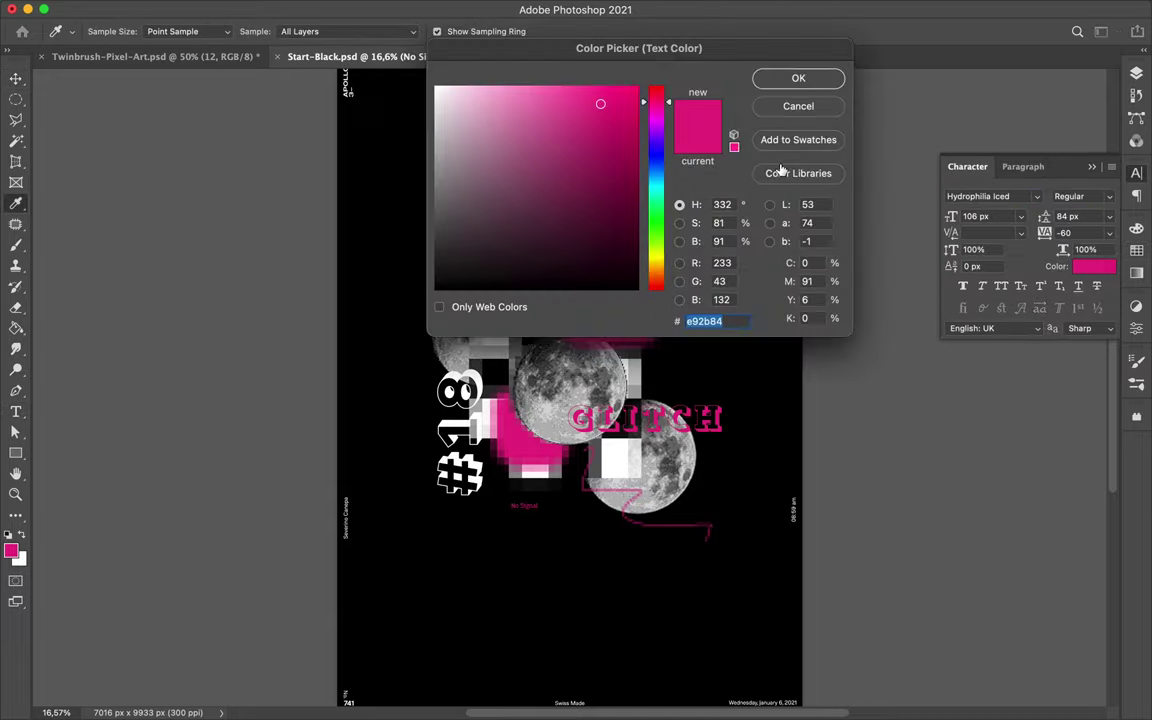
pyautogui.click(436, 87)
pyautogui.press('Return')
# - Enlarge 'No Signal' to stretch across the poster below the moons
pyautogui.scroll(3, 576, 462)
pyautogui.hotkey('ctrl', 't')
pyautogui.moveTo(522, 428)
pyautogui.mouseDown()
pyautogui.moveTo(877, 510)
pyautogui.moveTo(740, 542)
pyautogui.mouseUp()
pyautogui.press('Return')
pyautogui.press('v')
pyautogui.click(1136, 228)
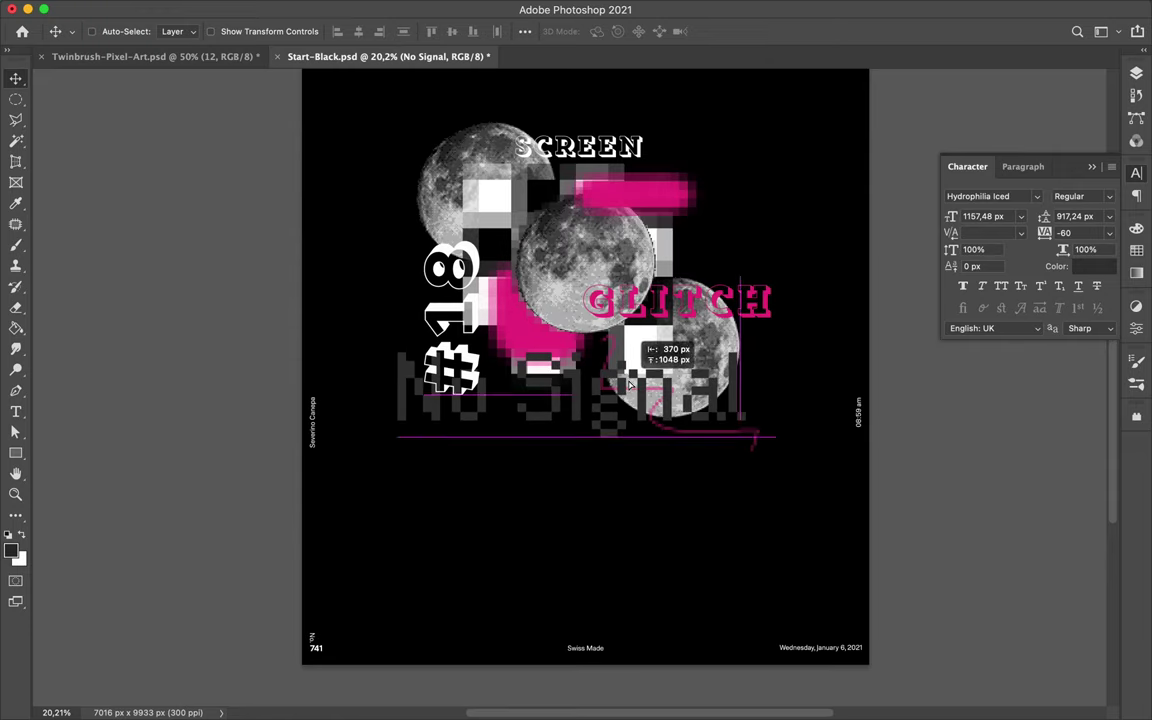
# - Put No Signal below Levels 1 and add a vertical 90°-rotated copy on the right
pyautogui.moveTo(987, 347); pyautogui.dragTo(985, 560)
pyautogui.moveTo(723, 425); pyautogui.dragTo(733, 425)
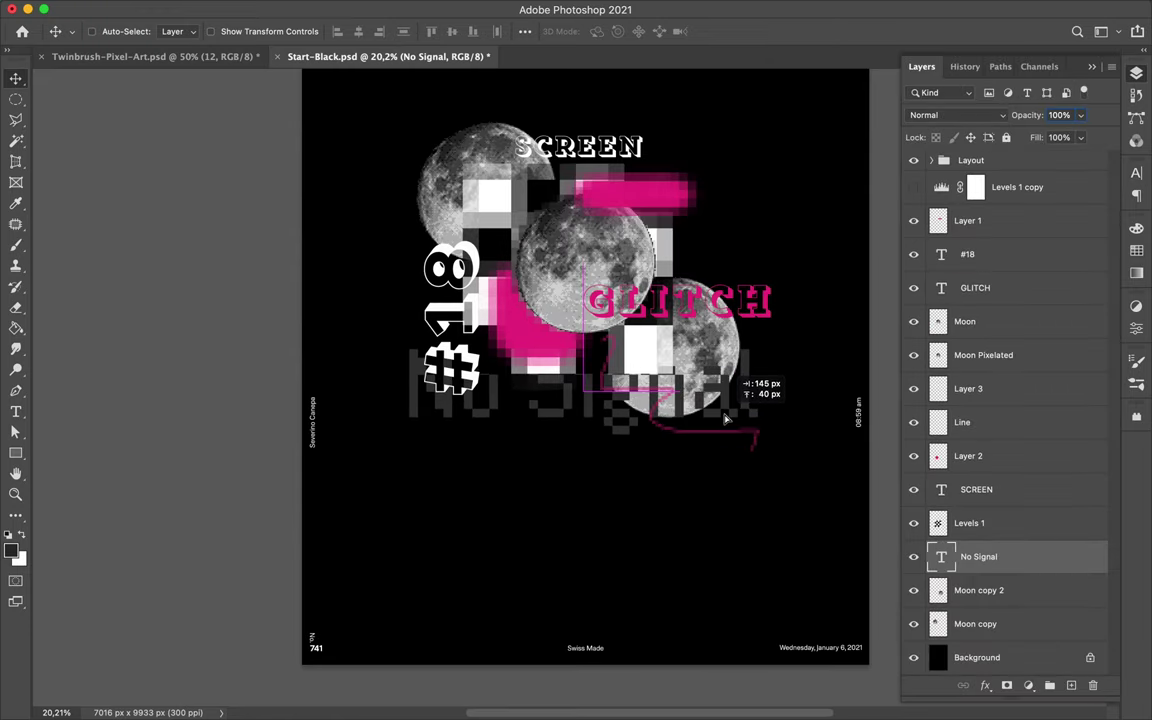
pyautogui.moveTo(505, 393); pyautogui.dragTo(705, 158)
pyautogui.hotkey('ctrl', 't')
pyautogui.moveTo(860, 245)
pyautogui.mouseDown()
pyautogui.moveTo(676, 220)
pyautogui.moveTo(733, 233)
pyautogui.moveTo(600, 228)
pyautogui.mouseUp()
pyautogui.press('Return')
# - Make a small, horizontal, white No Signal copy near the top
pyautogui.hotkey('ctrl', 't')
pyautogui.moveTo(660, 125); pyautogui.dragTo(700, 300)
pyautogui.moveTo(560, 300); pyautogui.dragTo(532, 188)
pyautogui.moveTo(646, 222); pyautogui.dragTo(435, 244)
pyautogui.press('Return')
pyautogui.click(1136, 172)
pyautogui.click(1094, 266)
pyautogui.click(797, 77)
# - Halve the white copy below SCREEN and add another over the lower-right moon
pyautogui.hotkey('ctrl', 't')
pyautogui.moveTo(453, 238)
pyautogui.mouseDown()
pyautogui.moveTo(411, 238)
pyautogui.moveTo(505, 307)
pyautogui.moveTo(482, 292)
pyautogui.mouseUp()
pyautogui.press('Return')
pyautogui.click(1136, 73)
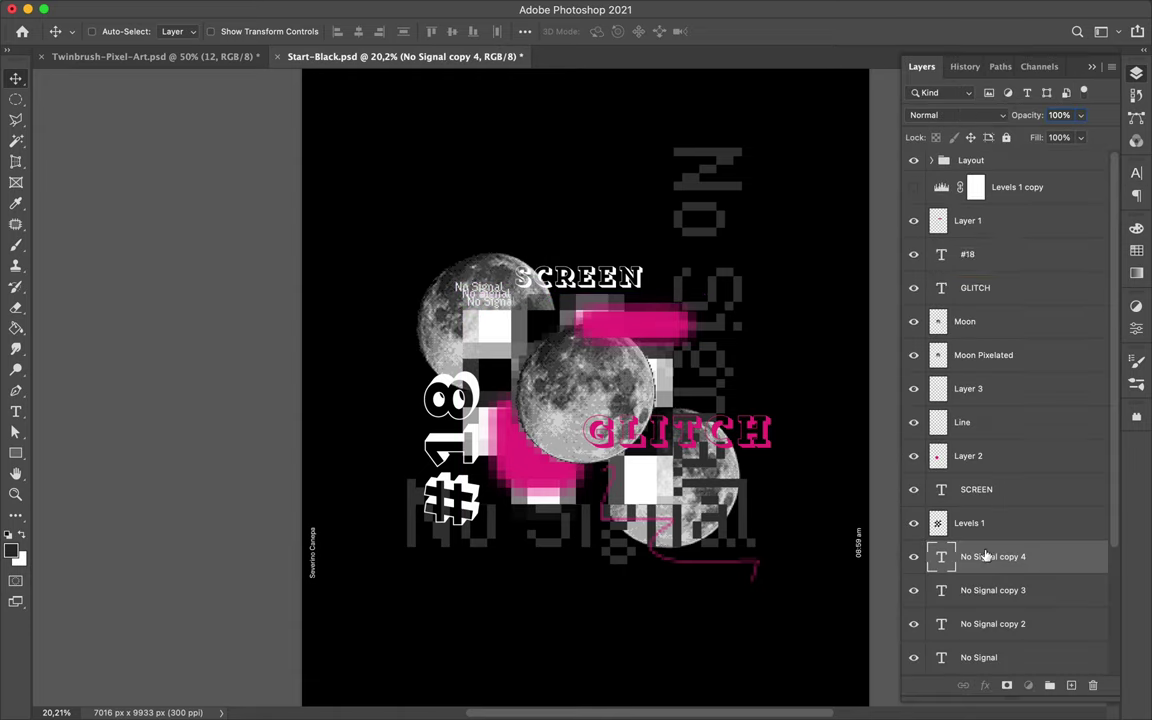
pyautogui.moveTo(985, 546); pyautogui.dragTo(985, 205)
pyautogui.moveTo(528, 348); pyautogui.dragTo(700, 520)
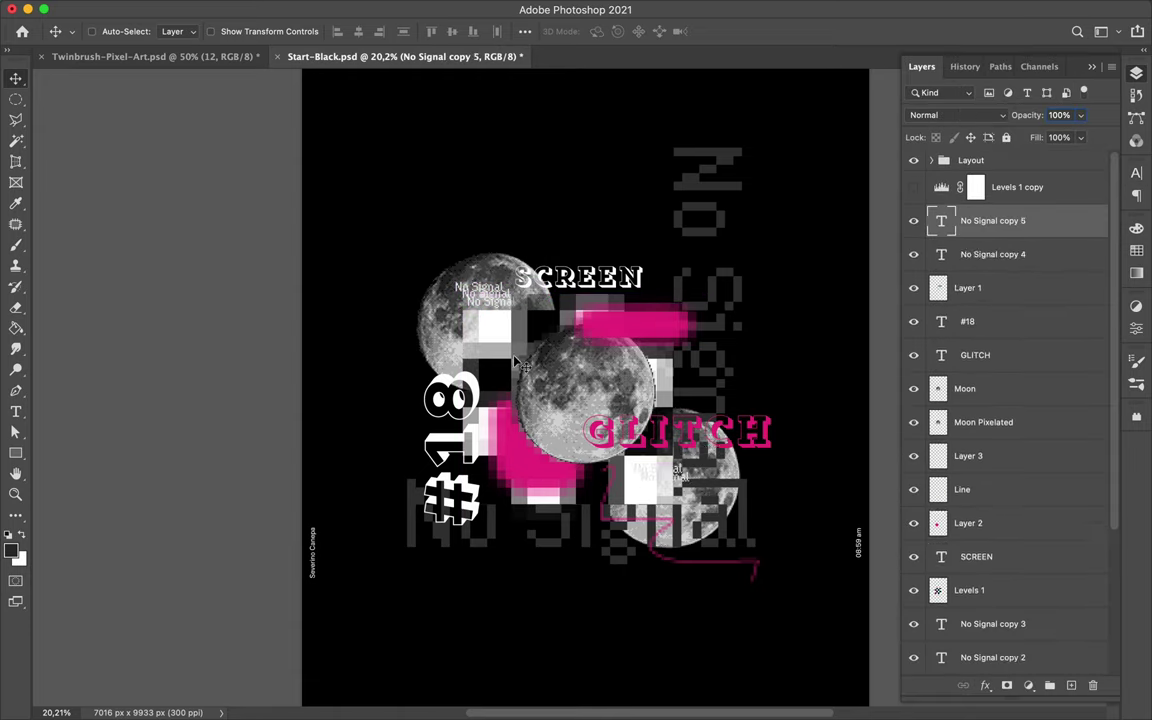
# - Add a new empty layer and set up the brush options
pyautogui.press('b')
pyautogui.hotkey('ctrl', 'shift', 'alt', 'n')
pyautogui.click(107, 31)
pyautogui.press('Return')
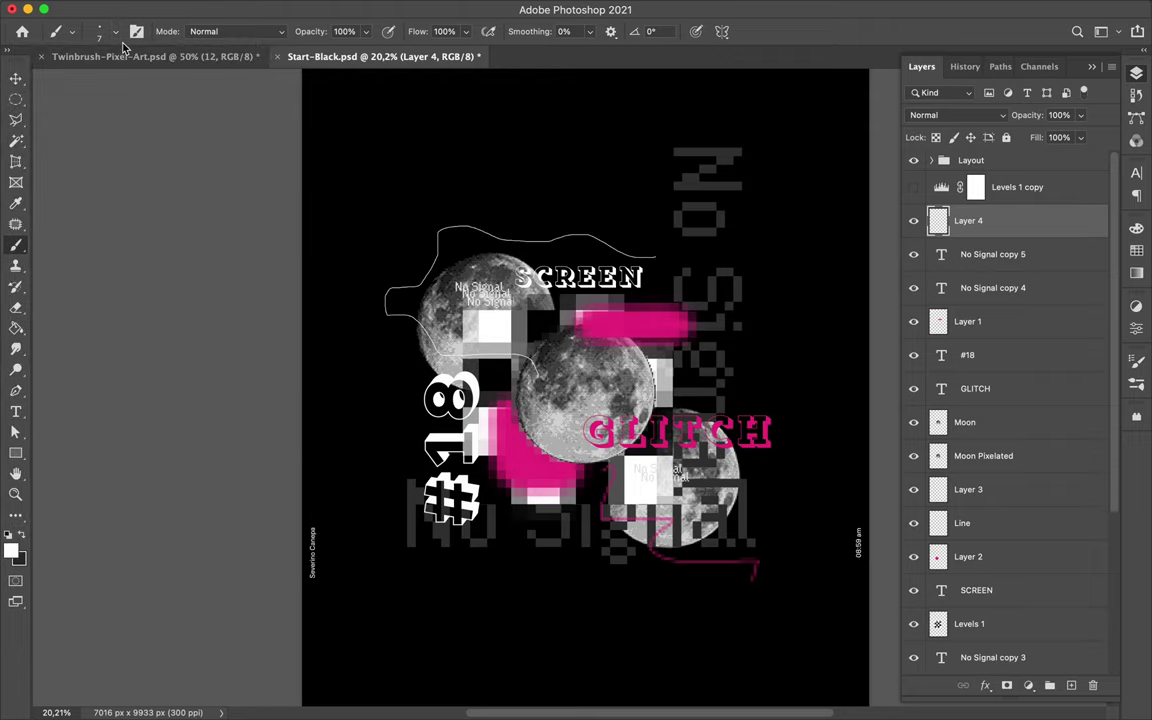
# - Apply Filter > Pixelate > Mosaic with a cell size of 16
pyautogui.click(373, 8)
pyautogui.moveTo(397, 230)
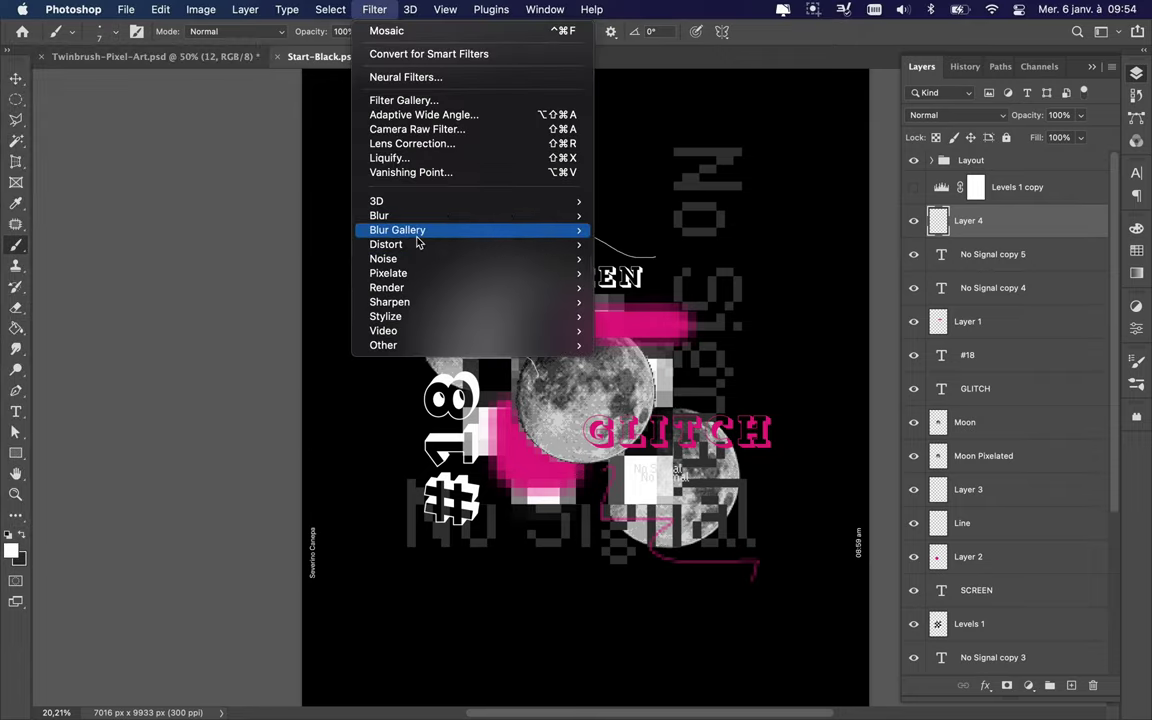
pyautogui.click(627, 316)
pyautogui.moveTo(40, 258); pyautogui.dragTo(25, 260)
pyautogui.press('Return')
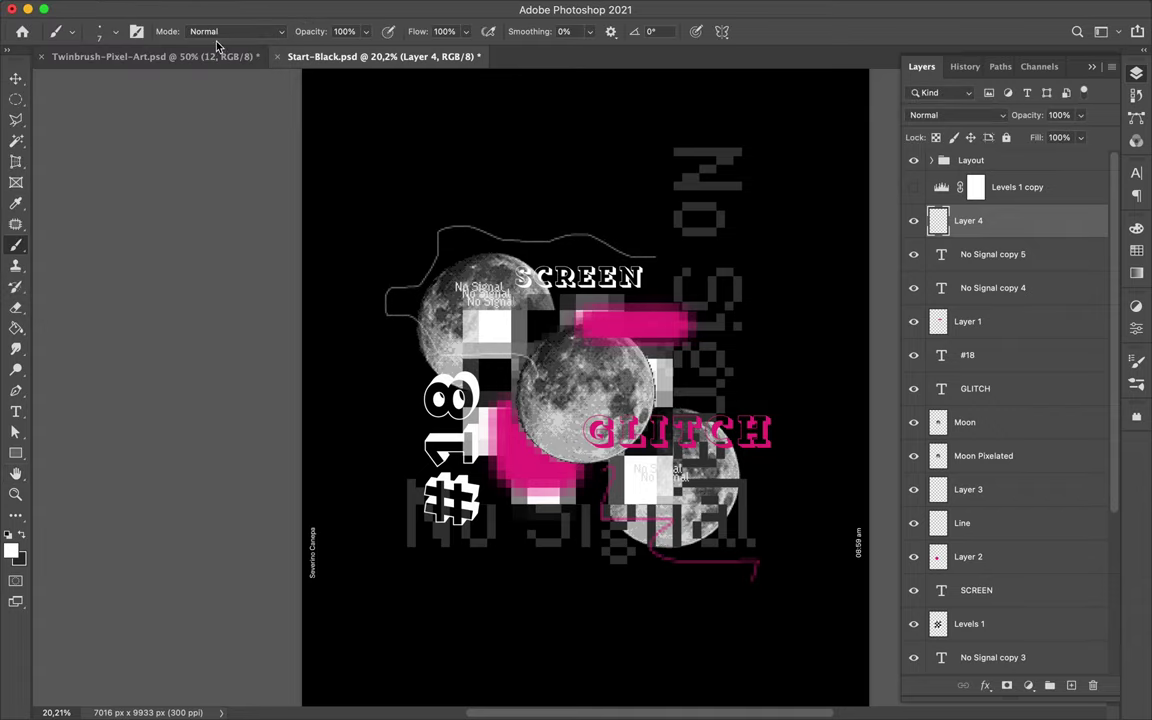
# - Draw a thin white bar above SCREEN, mosaic it, and move it beside SCREEN
pyautogui.press('u')
pyautogui.moveTo(519, 202); pyautogui.dragTo(603, 207)
pyautogui.press('v')
pyautogui.click(373, 8)
pyautogui.click(635, 329)
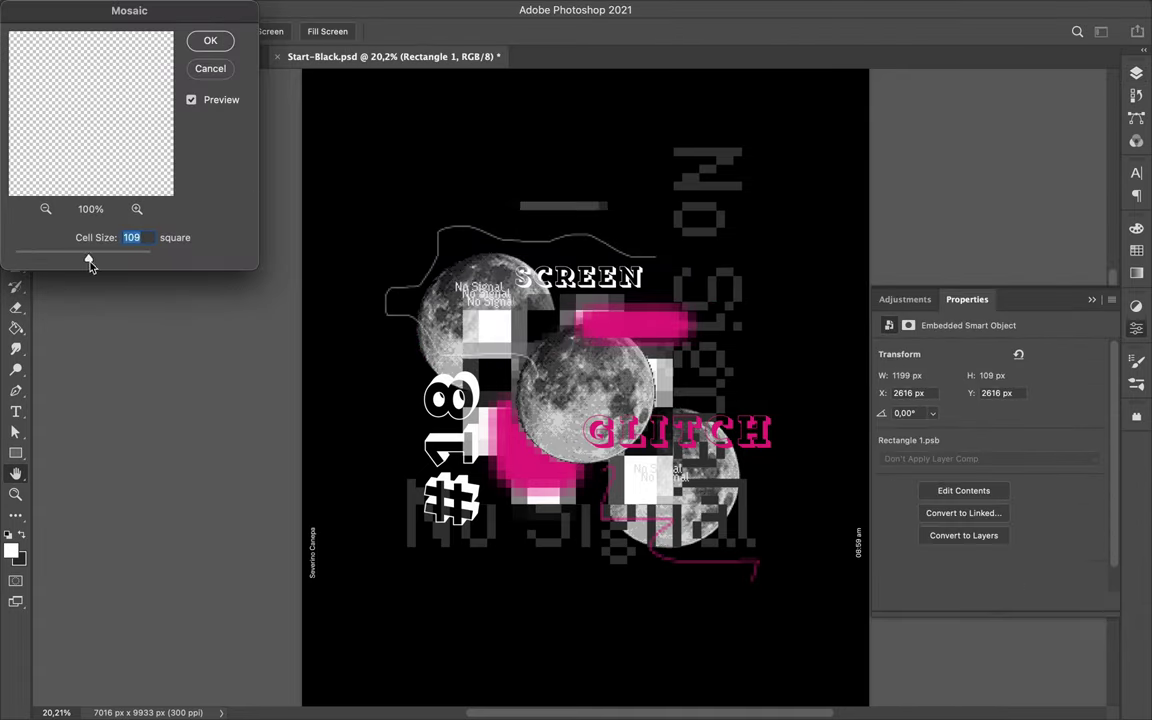
pyautogui.press('Return')
pyautogui.moveTo(656, 226); pyautogui.dragTo(643, 290)
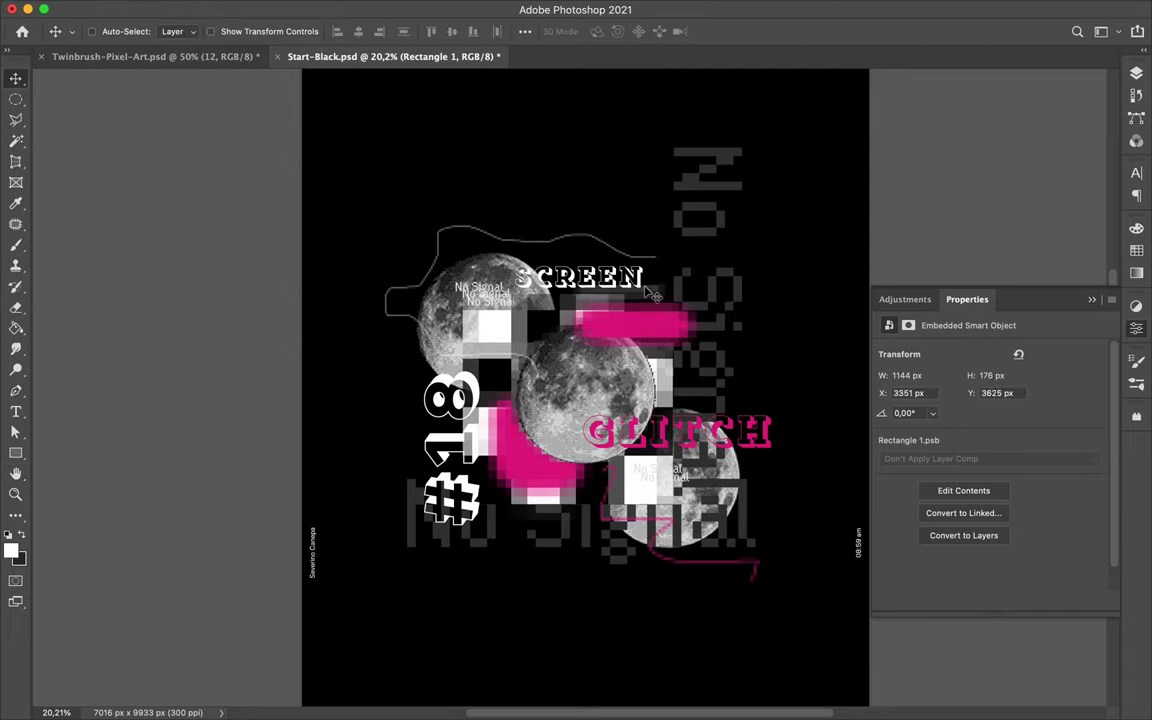
# - Duplicate the mosaic bar: one vertical copy near the lower-left pink shape, one horizontal beside SCREEN
pyautogui.hotkey('ctrl', 'j')
pyautogui.hotkey('ctrl', 't')
pyautogui.press('Return')
pyautogui.moveTo(530, 640)
pyautogui.mouseDown()
pyautogui.moveTo(460, 600)
pyautogui.moveTo(508, 505)
pyautogui.moveTo(500, 300)
pyautogui.mouseUp()
pyautogui.hotkey('ctrl', 'j')
pyautogui.hotkey('ctrl', 't')
pyautogui.moveTo(520, 205)
pyautogui.mouseDown()
pyautogui.moveTo(450, 150)
pyautogui.moveTo(467, 272)
pyautogui.mouseUp()
pyautogui.press('Return')
# - Paste the dotted line from Illustrator into the poster and position the cloud over the moons
pyautogui.hotkey('ctrl', '-')
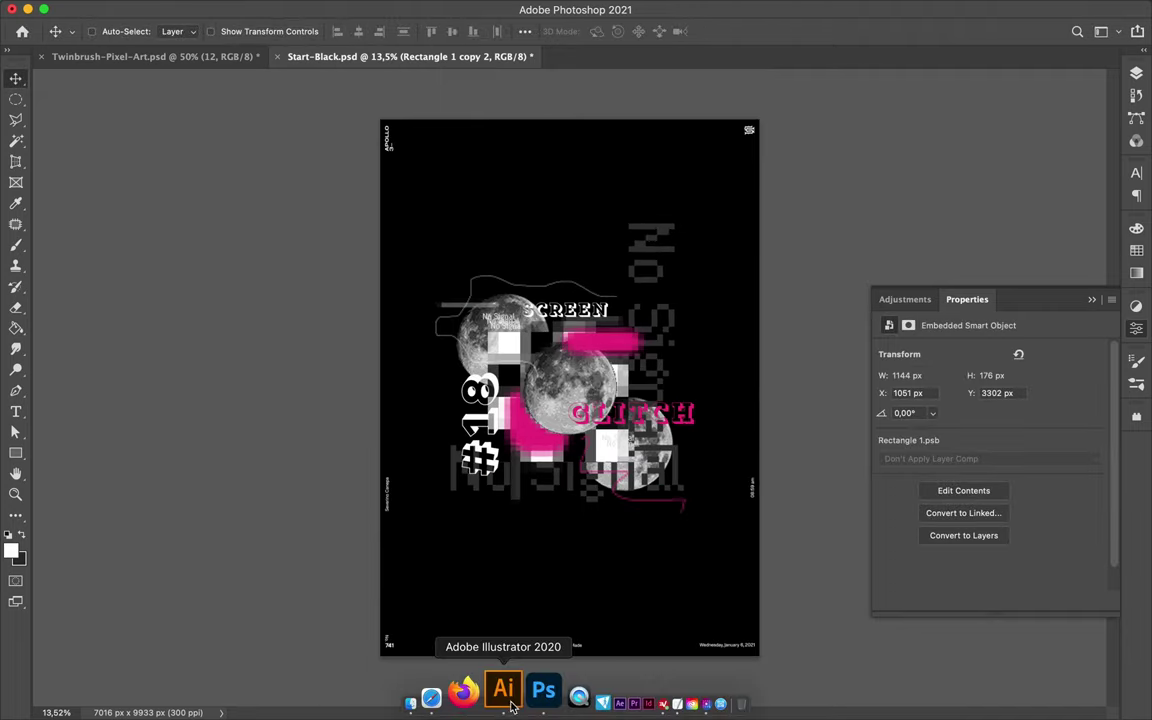
pyautogui.click(514, 699)
pyautogui.hotkey('ctrl', 'c')
pyautogui.press('super+Tab')
pyautogui.hotkey('ctrl', 'v')
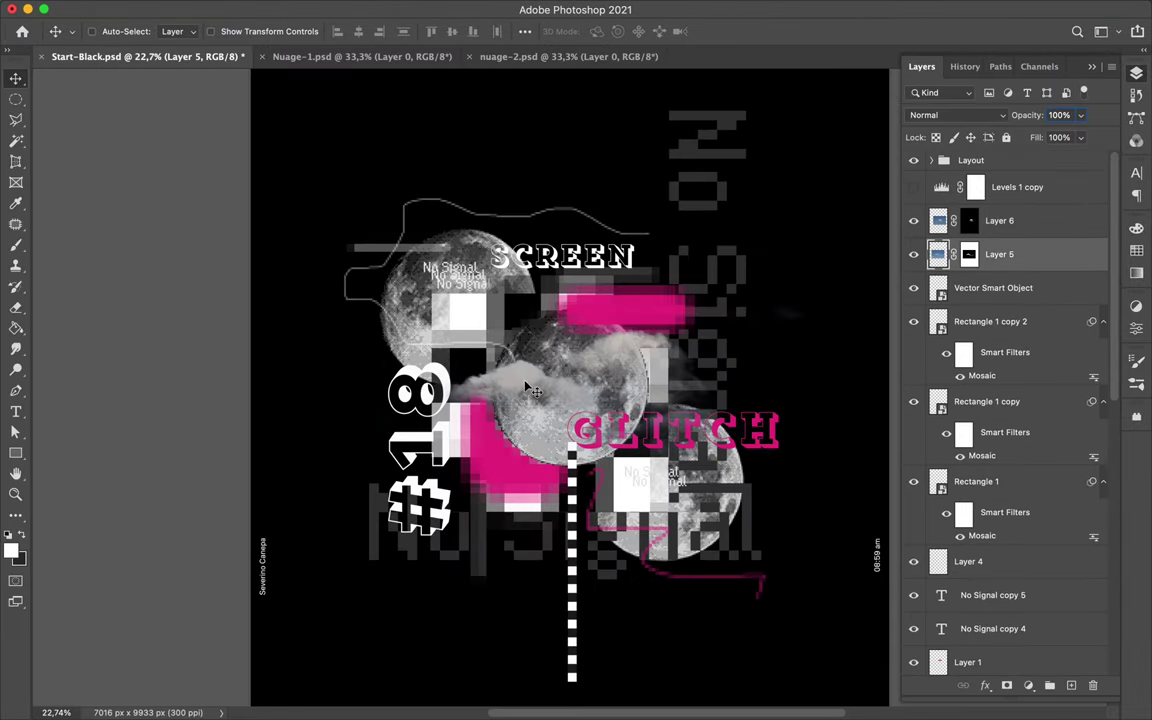
pyautogui.moveTo(527, 380); pyautogui.dragTo(638, 424)
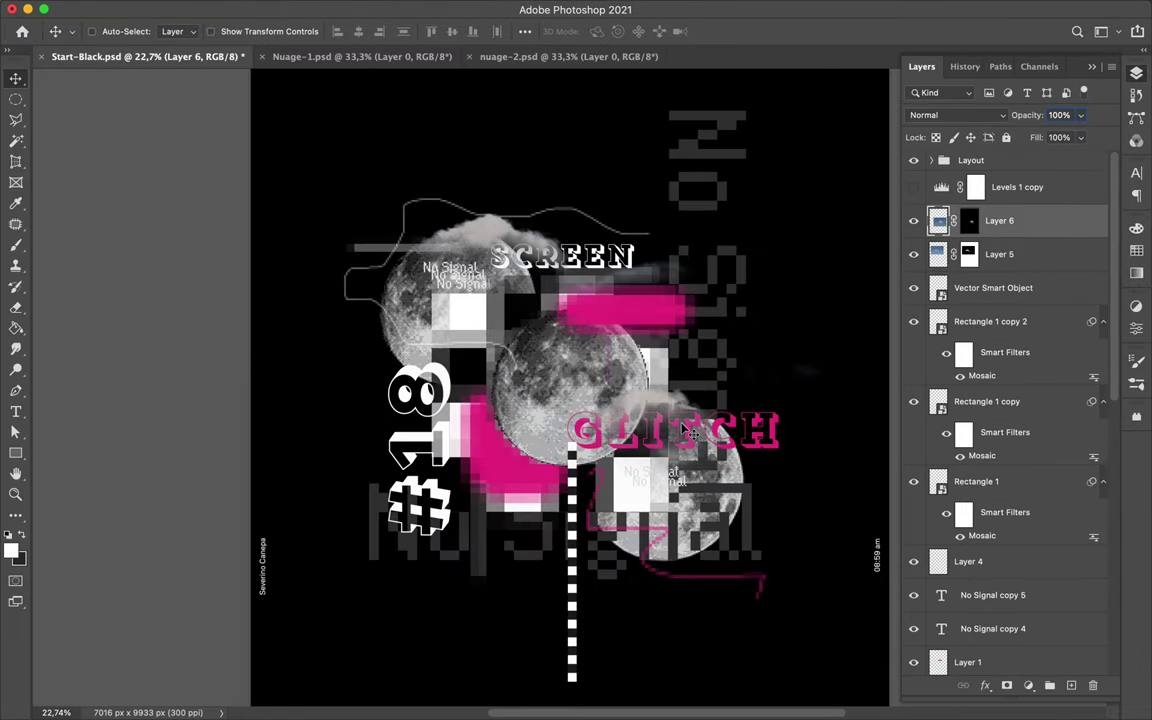
# - Draw a thin vertical bar right of SCREEN and apply the Mosaic filter to it
pyautogui.press('u')
pyautogui.click(622, 175)
pyautogui.press('Escape')
pyautogui.moveTo(641, 222); pyautogui.dragTo(645, 248)
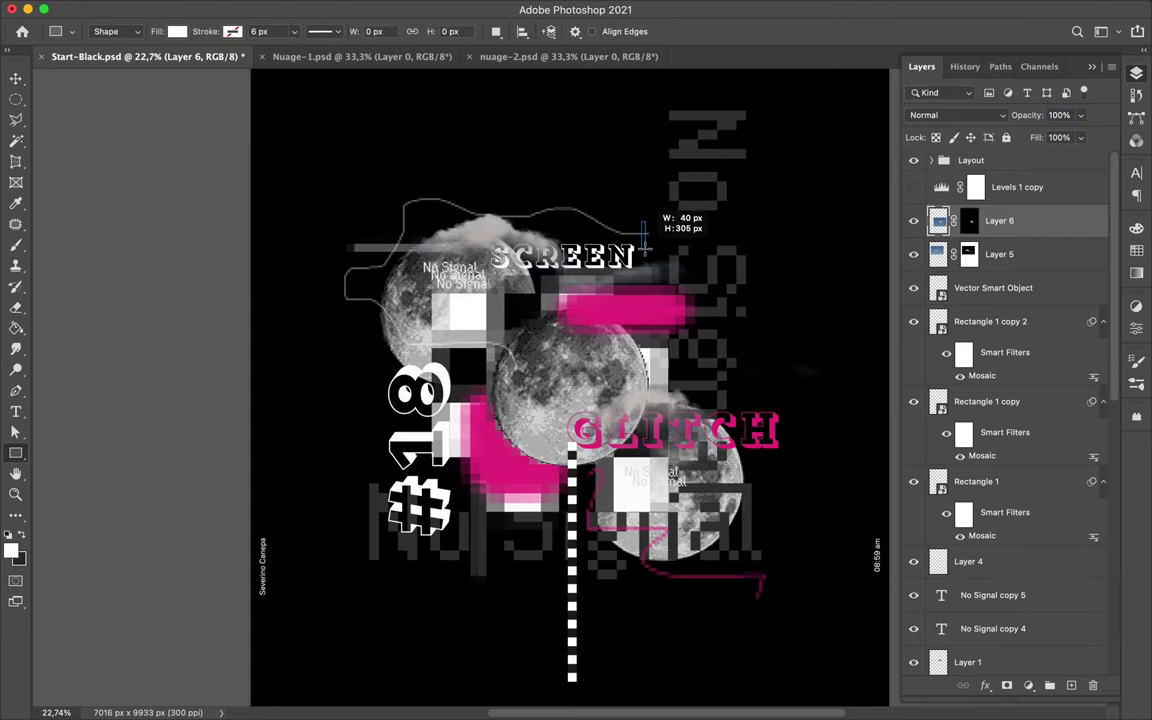
pyautogui.click(518, 8)
pyautogui.click(655, 375)
pyautogui.click(535, 273)
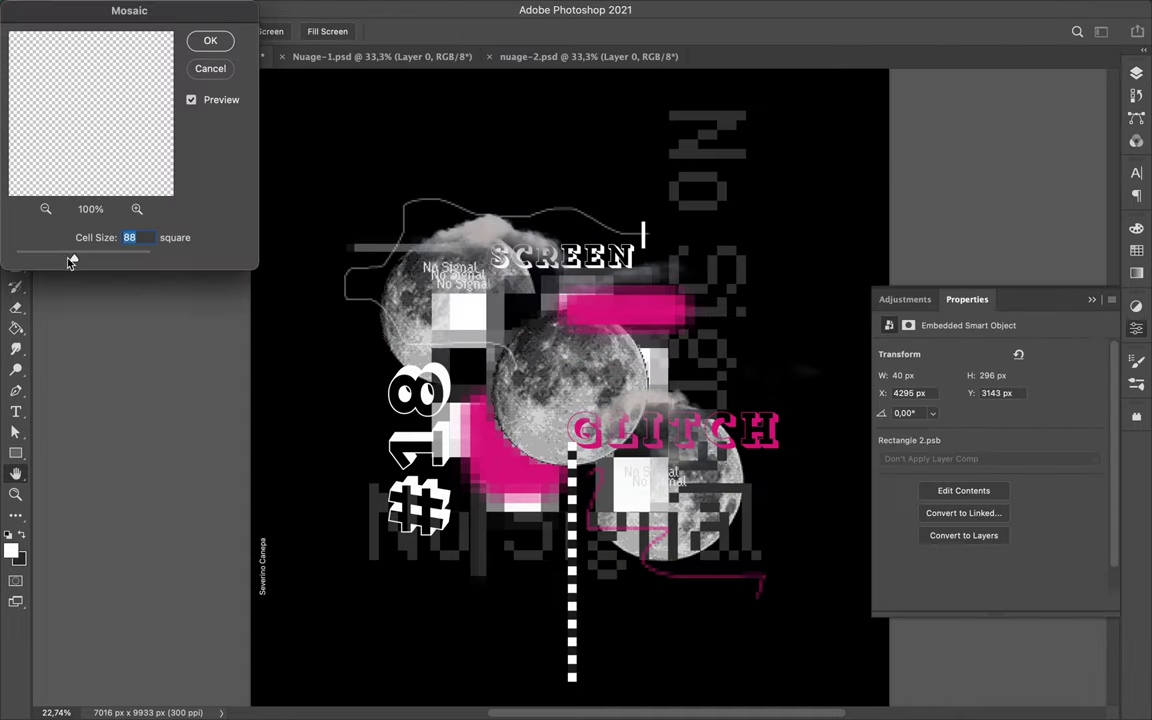
pyautogui.press('Return')
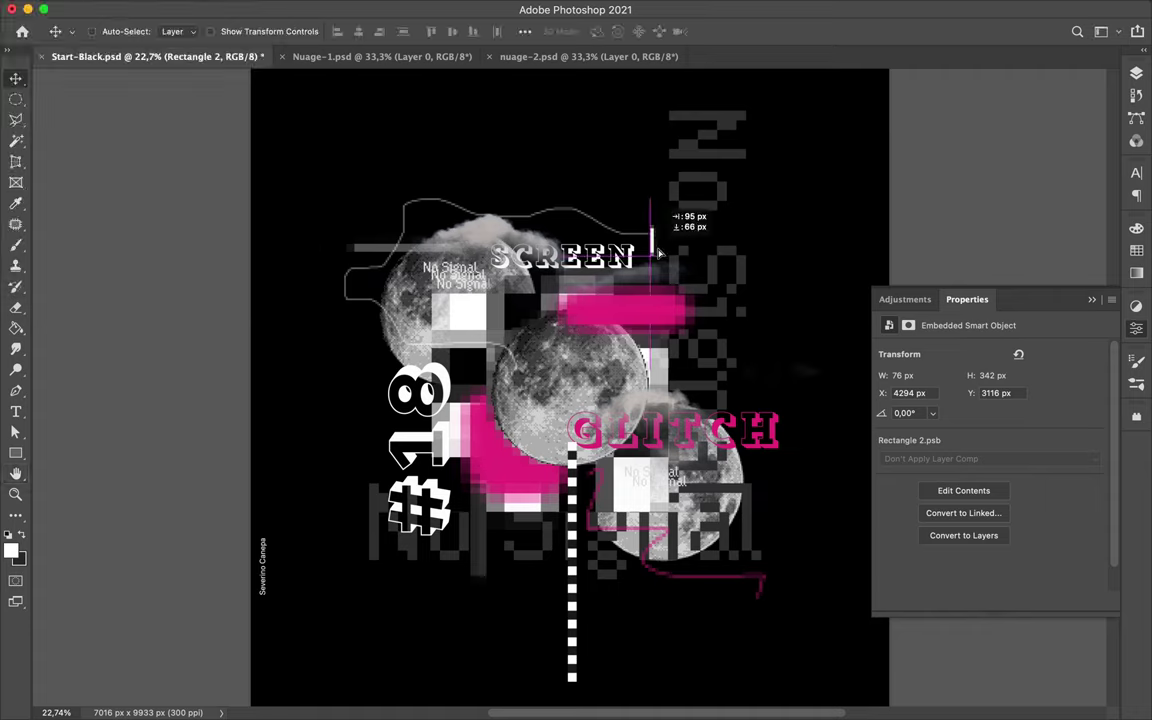
# - Duplicate the vertical mosaic bar just below itself
pyautogui.click(407, 9)
pyautogui.click(632, 360)
pyautogui.moveTo(40, 258); pyautogui.dragTo(41, 260)
pyautogui.click(210, 40)
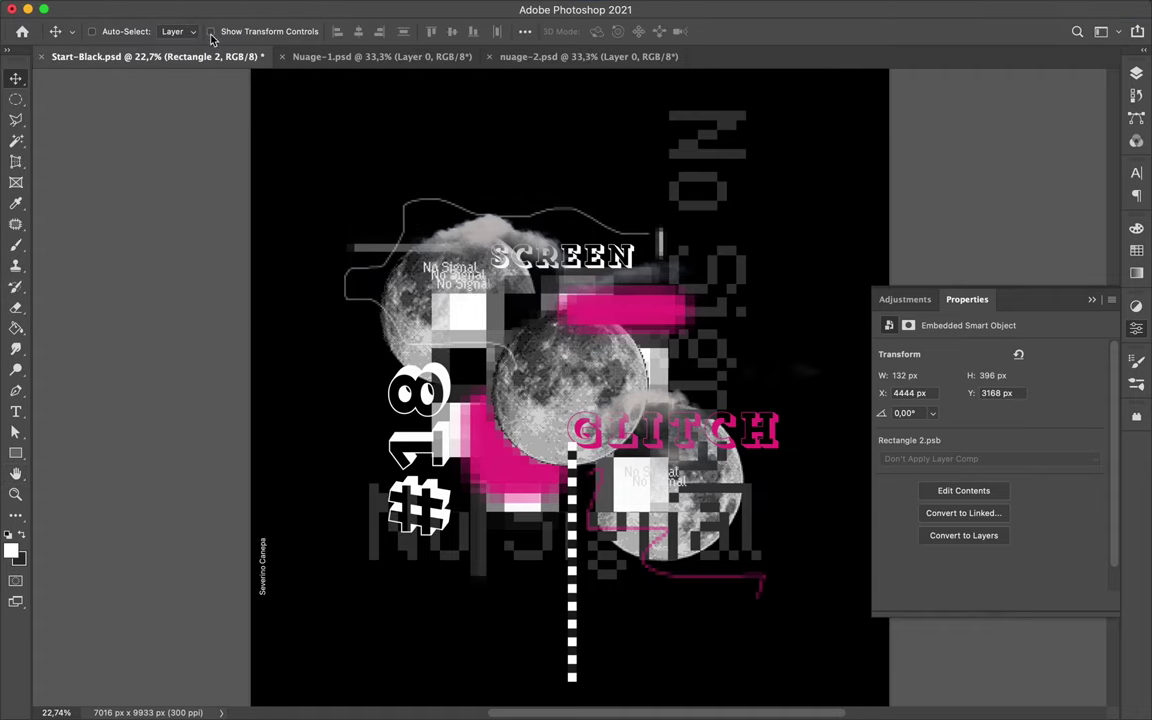
# - Draw a thin bar above SCREEN and apply the Mosaic filter to it
pyautogui.press('u')
pyautogui.moveTo(586, 198); pyautogui.dragTo(592, 236)
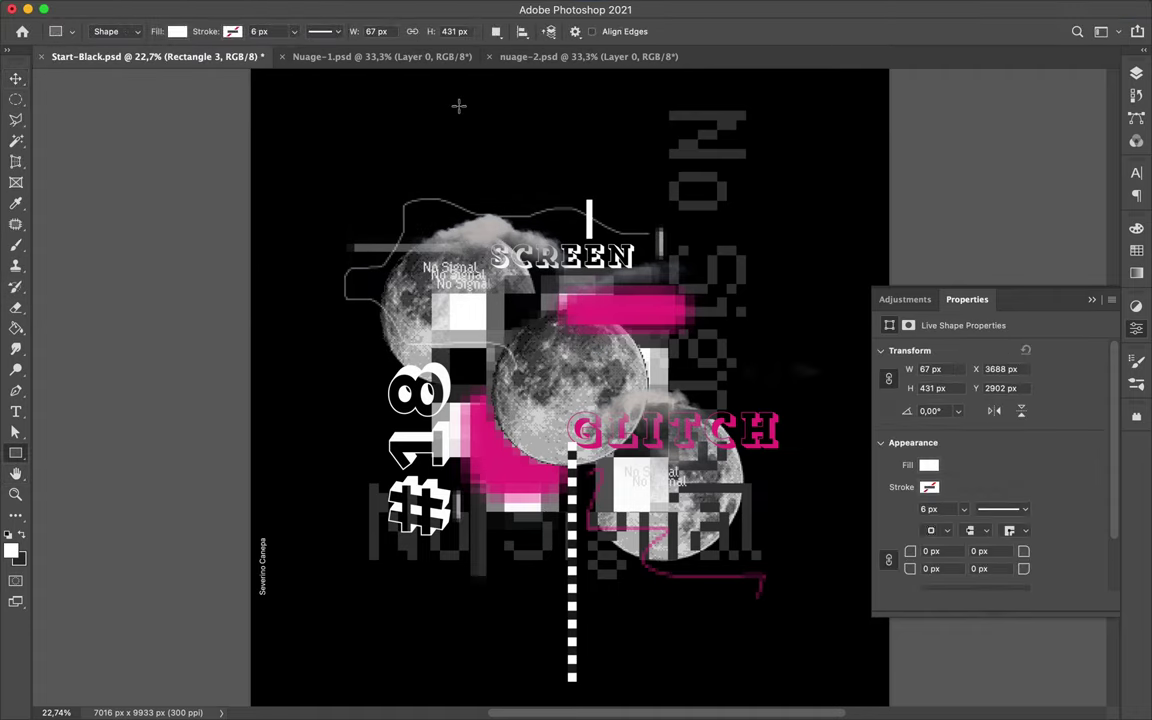
pyautogui.click(375, 10)
pyautogui.click(640, 365)
pyautogui.click(558, 275)
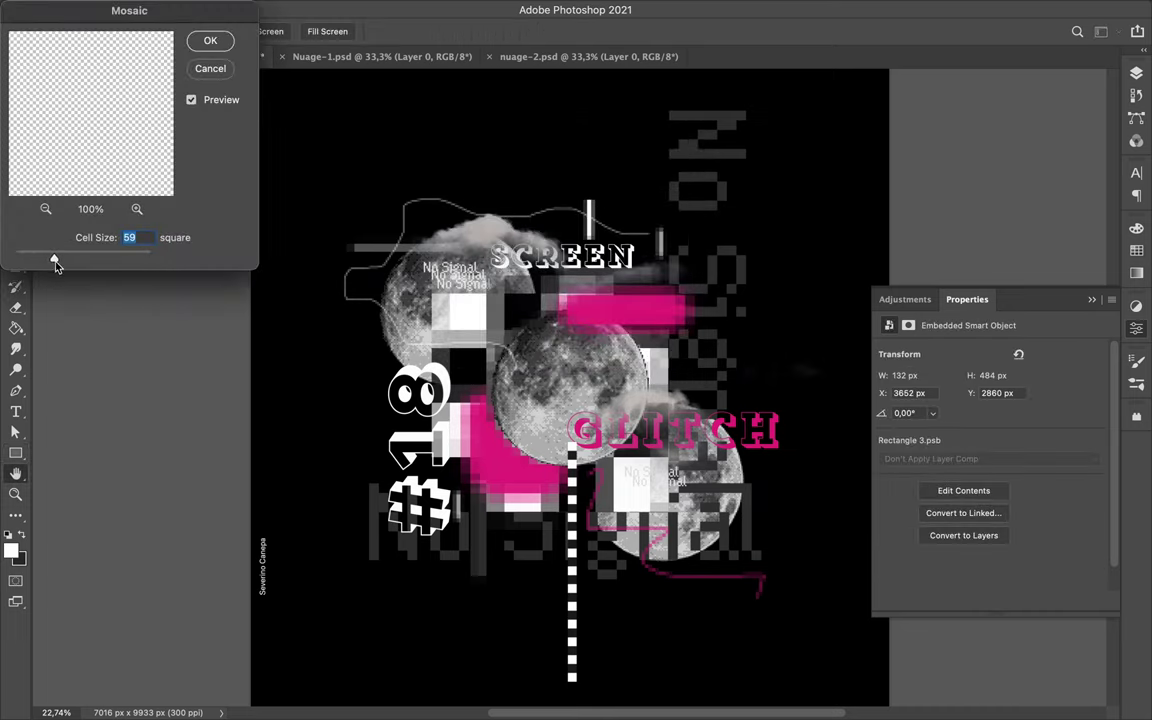
pyautogui.press('Return')
# - Move the dotted line lower on the poster
pyautogui.press('v')
pyautogui.keyDown('ctrl'); pyautogui.click(572, 590); pyautogui.keyUp('ctrl')
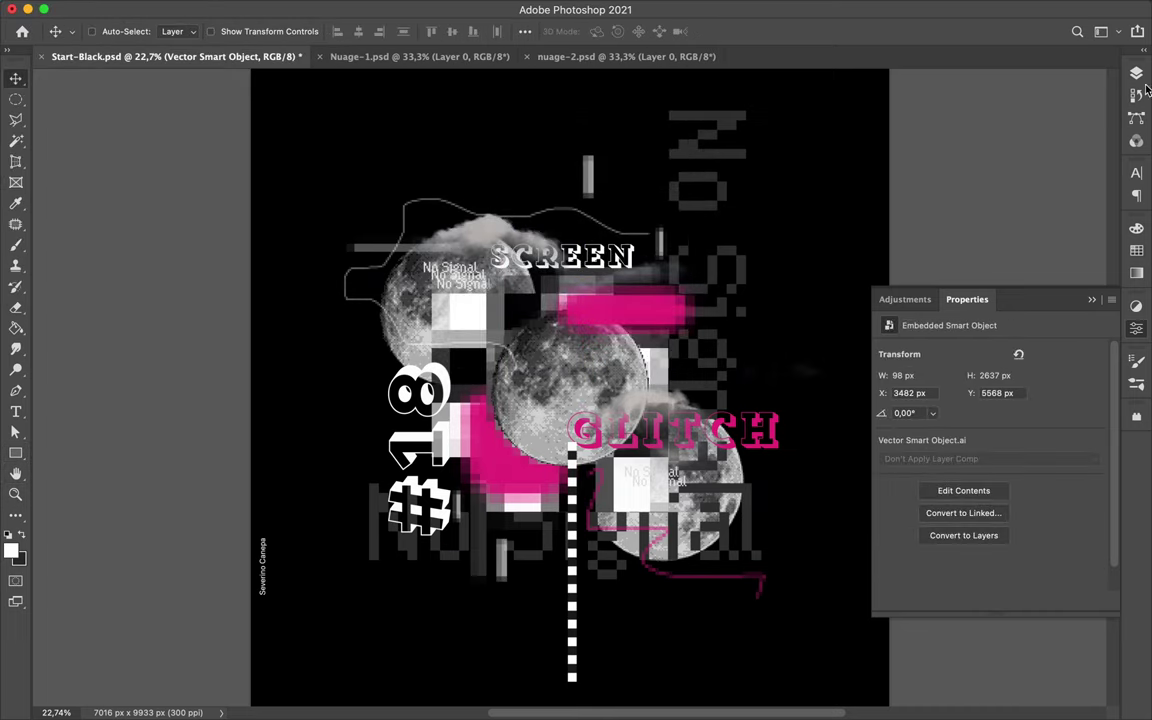
pyautogui.click(1137, 74)
pyautogui.moveTo(500, 516); pyautogui.dragTo(500, 558)
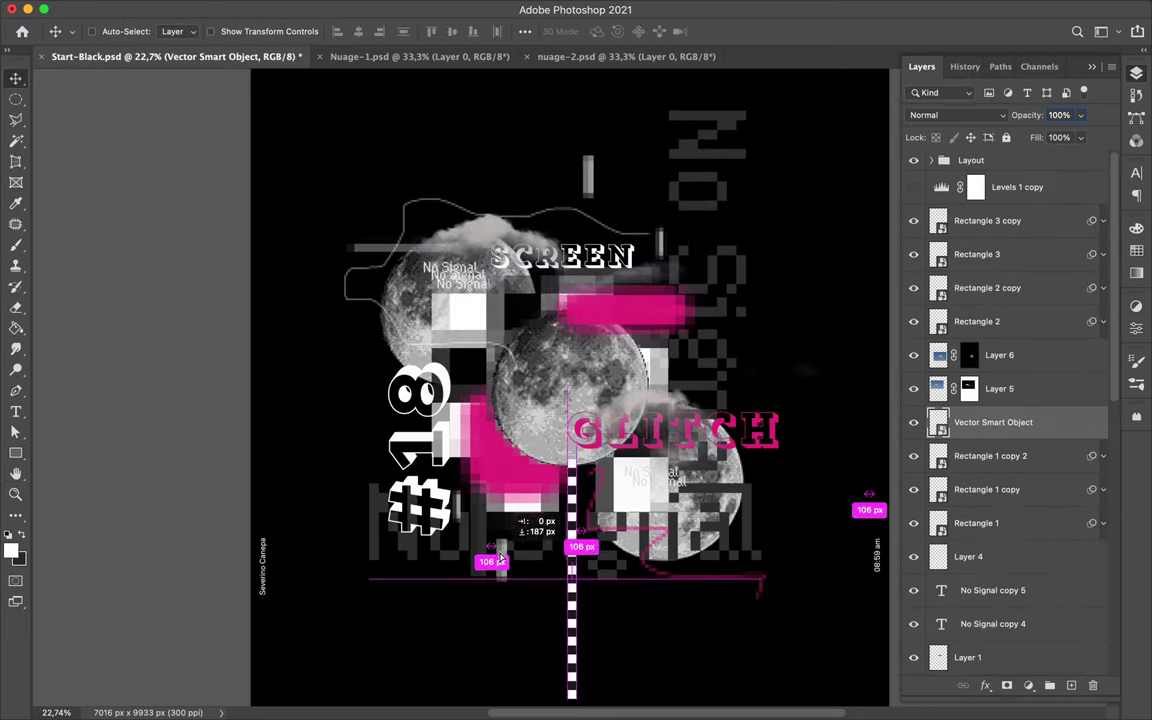
# - Duplicate the dotted line layer, move it up and rotate it horizontal
pyautogui.moveTo(993, 422); pyautogui.dragTo(990, 210)
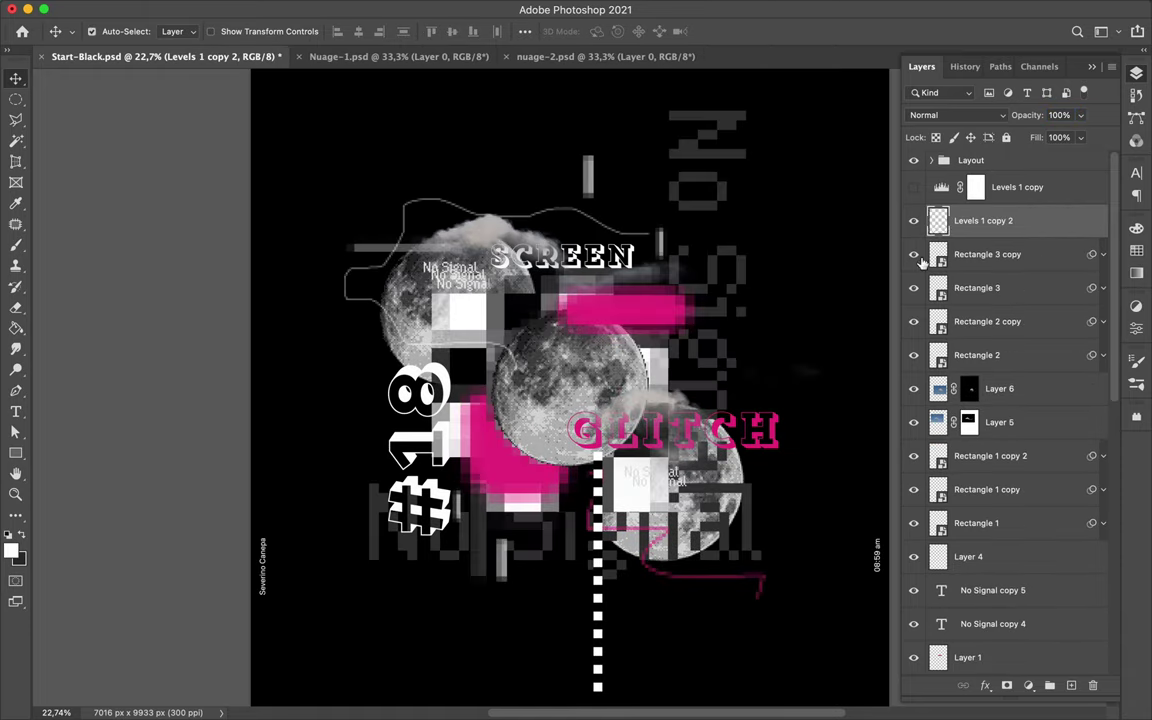
pyautogui.moveTo(597, 600); pyautogui.dragTo(571, 390)
pyautogui.hotkey('ctrl', 't')
pyautogui.moveTo(600, 230); pyautogui.dragTo(760, 380)
pyautogui.press('Return')
# - Restack Levels 1 copy 2 and copy 3 in the Layers panel
pyautogui.moveTo(985, 220)
pyautogui.mouseDown()
pyautogui.moveTo(1019, 645)
pyautogui.moveTo(995, 470)
pyautogui.mouseUp()
pyautogui.moveTo(640, 398); pyautogui.dragTo(516, 360)
pyautogui.moveTo(965, 490); pyautogui.dragTo(980, 635)
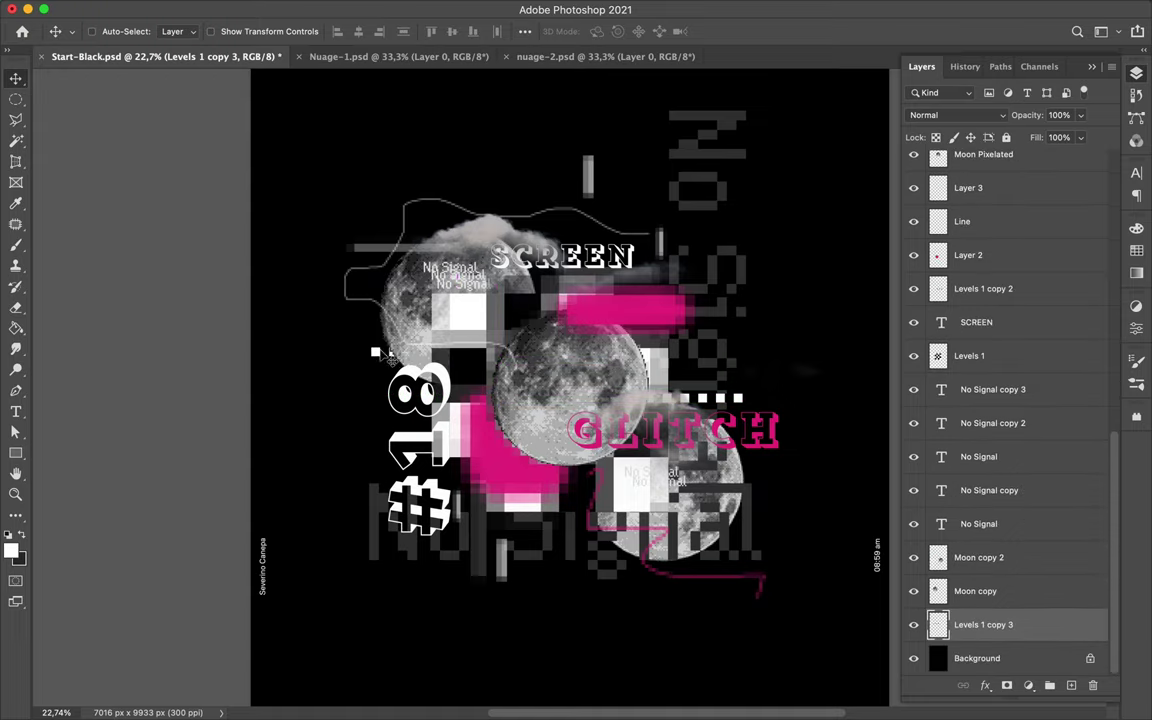
pyautogui.scroll(-5, 407, 284)
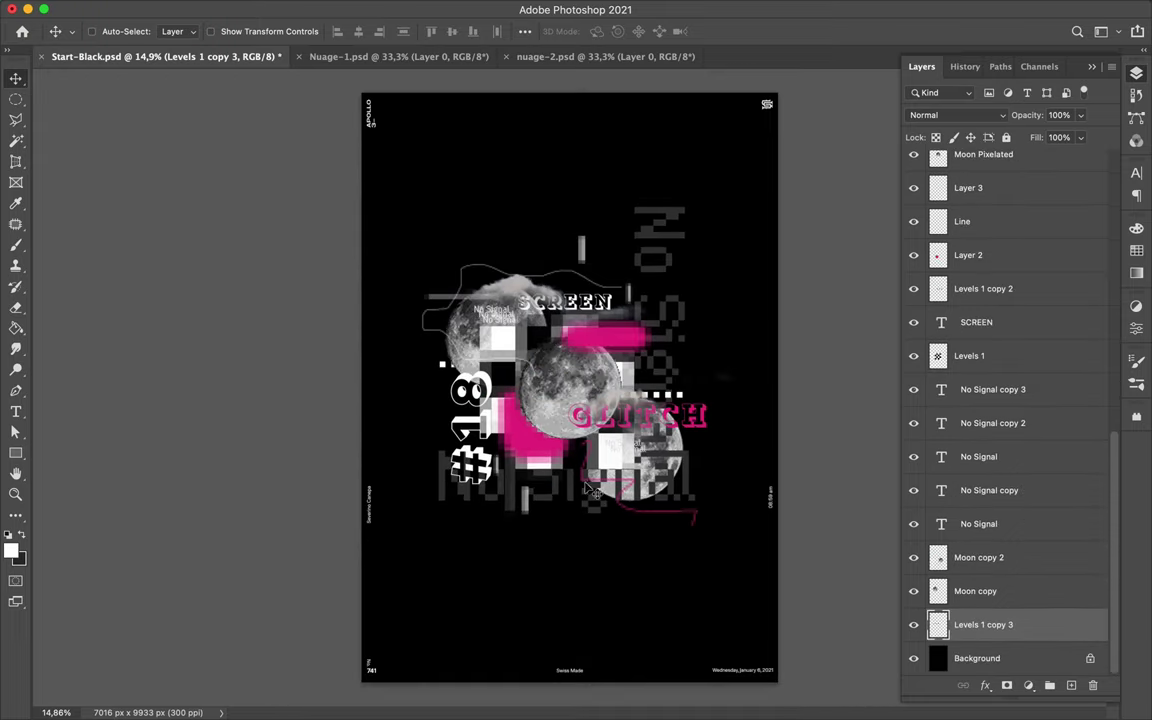
# - Save the finished glitch poster with Ctrl+S
pyautogui.keyDown('ctrl'); pyautogui.click(527, 515); pyautogui.keyUp('ctrl')
pyautogui.hotkey('ctrl', 's')
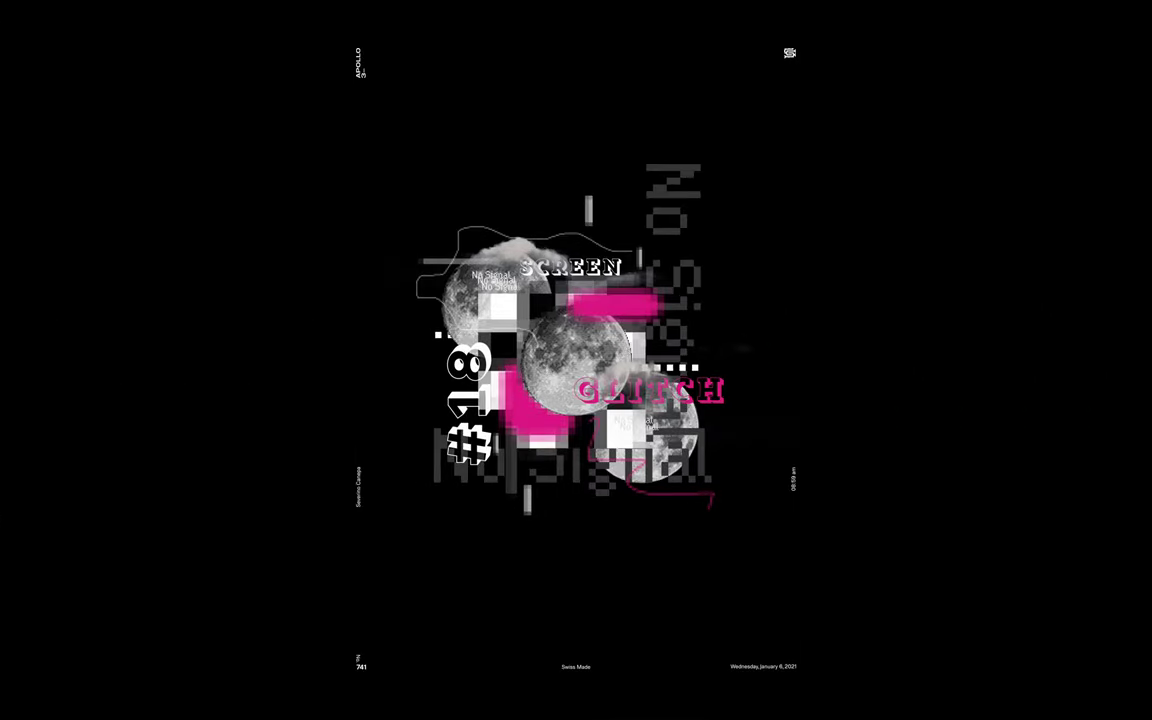